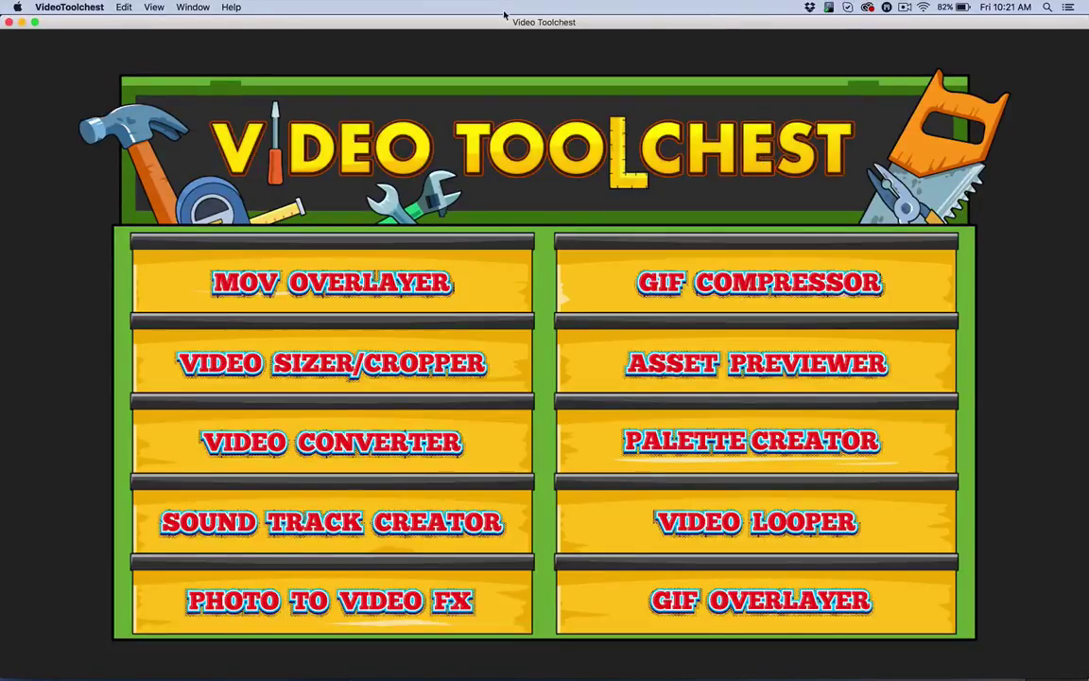
Step: Move Video Toolchest down and bring the Giphy 'sleeping' search results to the front
{"action": "left_click_drag", "start_coordinate": [647, 27], "coordinate": [647, 124]}
{"action": "left_click", "coordinate": [435, 32]}
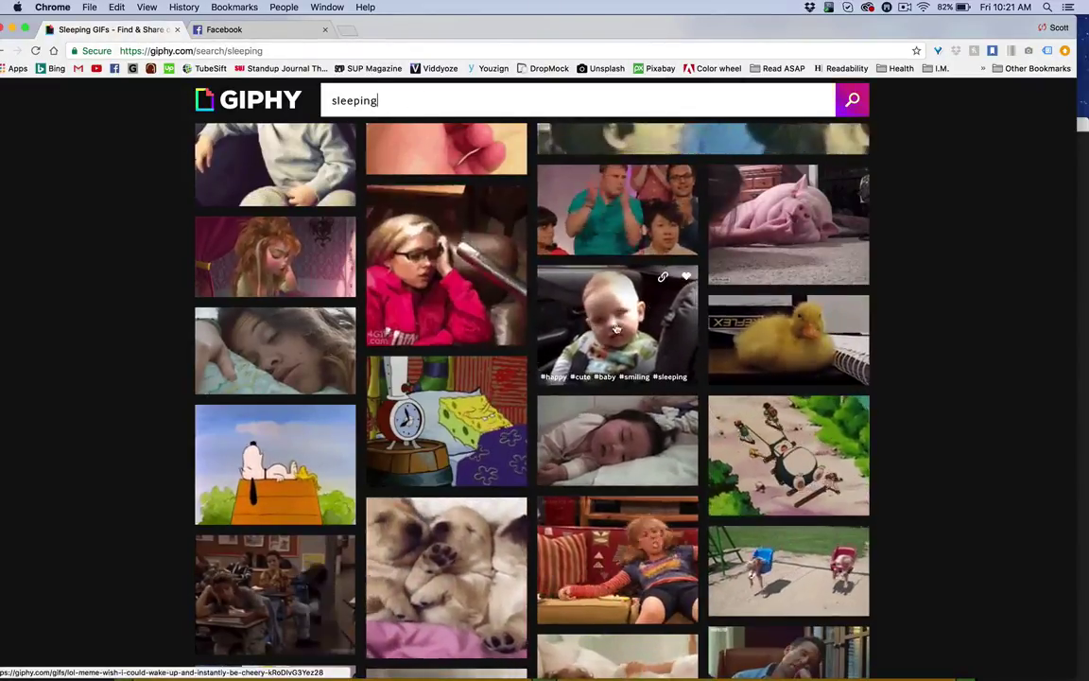
Step: Open the sleeping baby GIF's Giphy page and show its Download options
{"action": "left_click", "coordinate": [616, 335]}
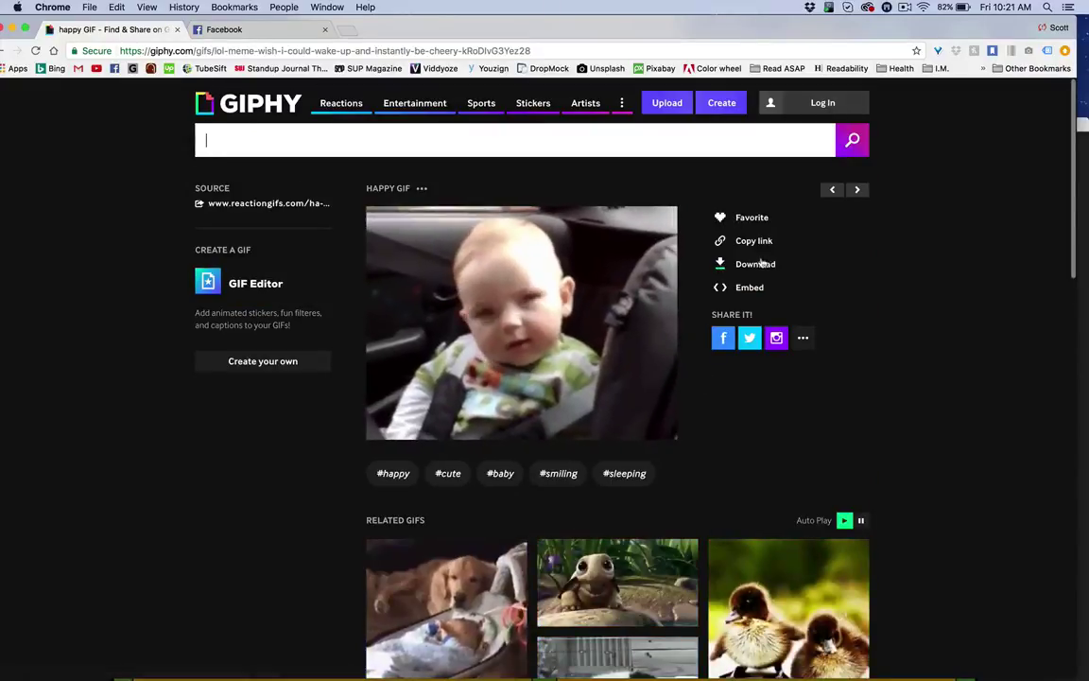
{"action": "left_click", "coordinate": [757, 268]}
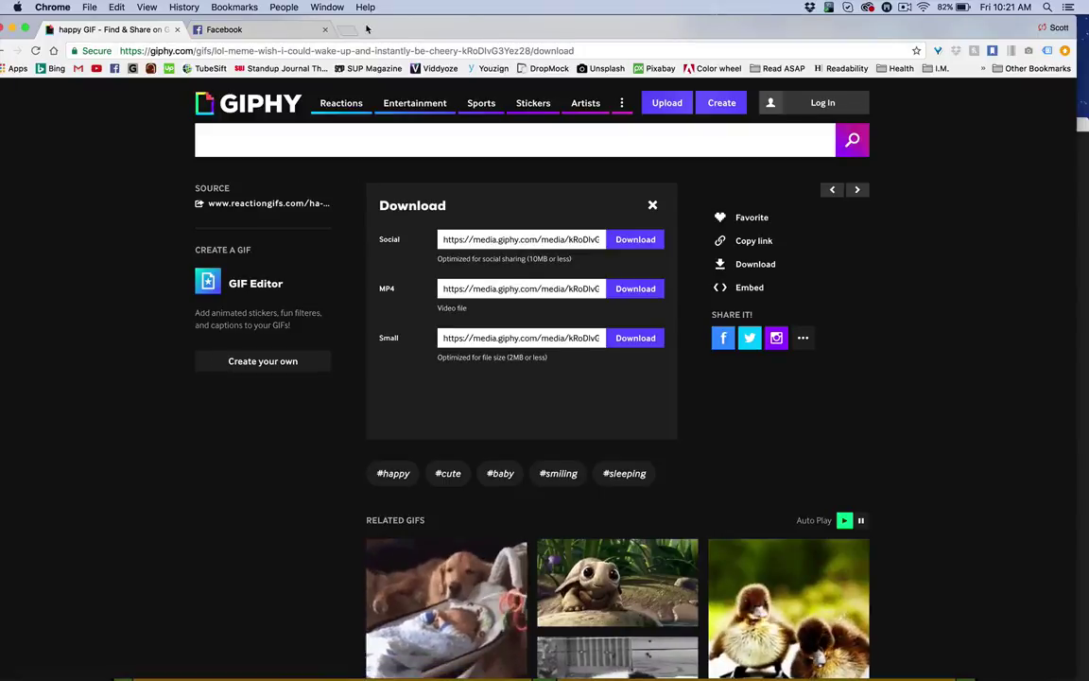
Step: Uncover the desktop and check SteamingMad.gif's file size in Get Info
{"action": "left_click", "coordinate": [246, 30]}
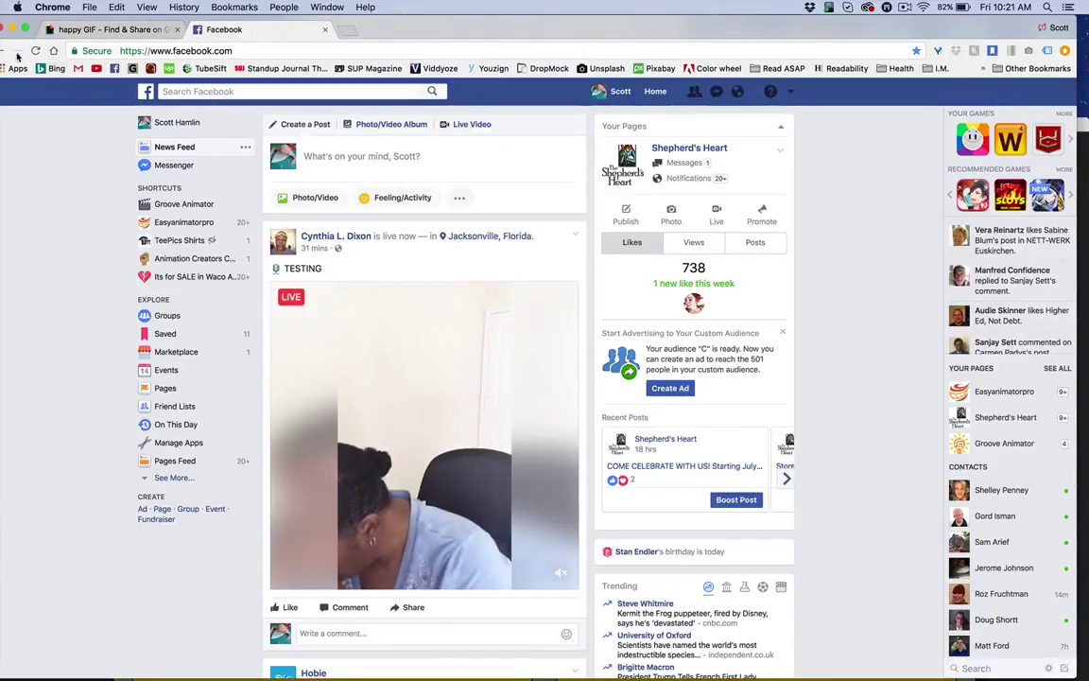
{"action": "left_click_drag", "start_coordinate": [406, 27], "coordinate": [681, 26]}
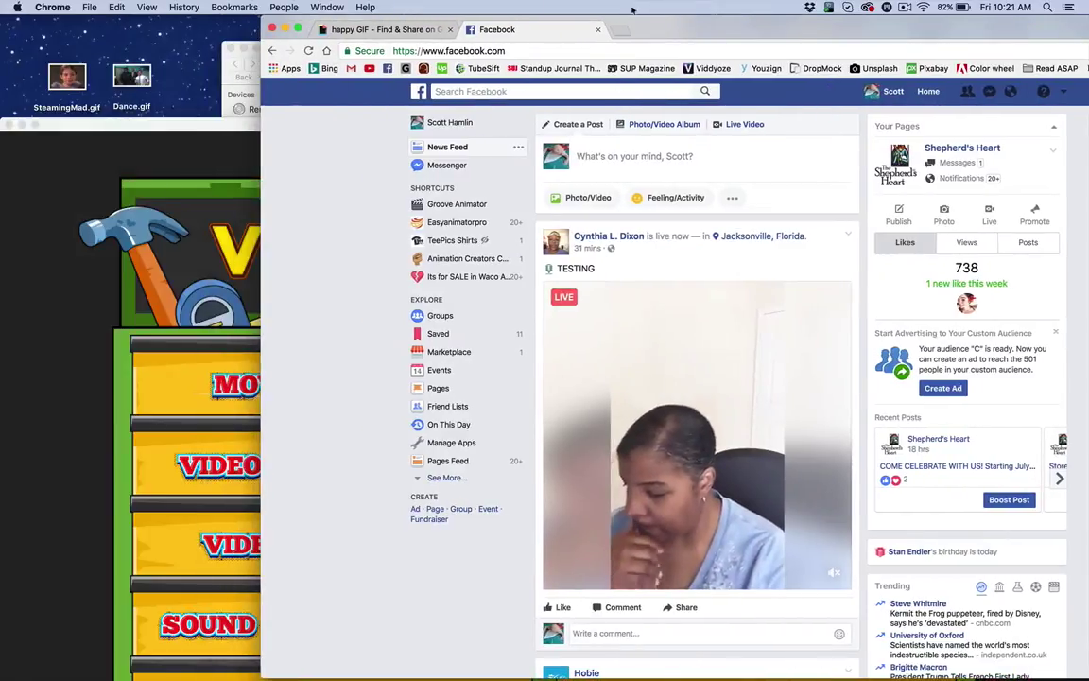
{"action": "left_click", "coordinate": [100, 107]}
{"action": "left_click", "coordinate": [68, 76]}
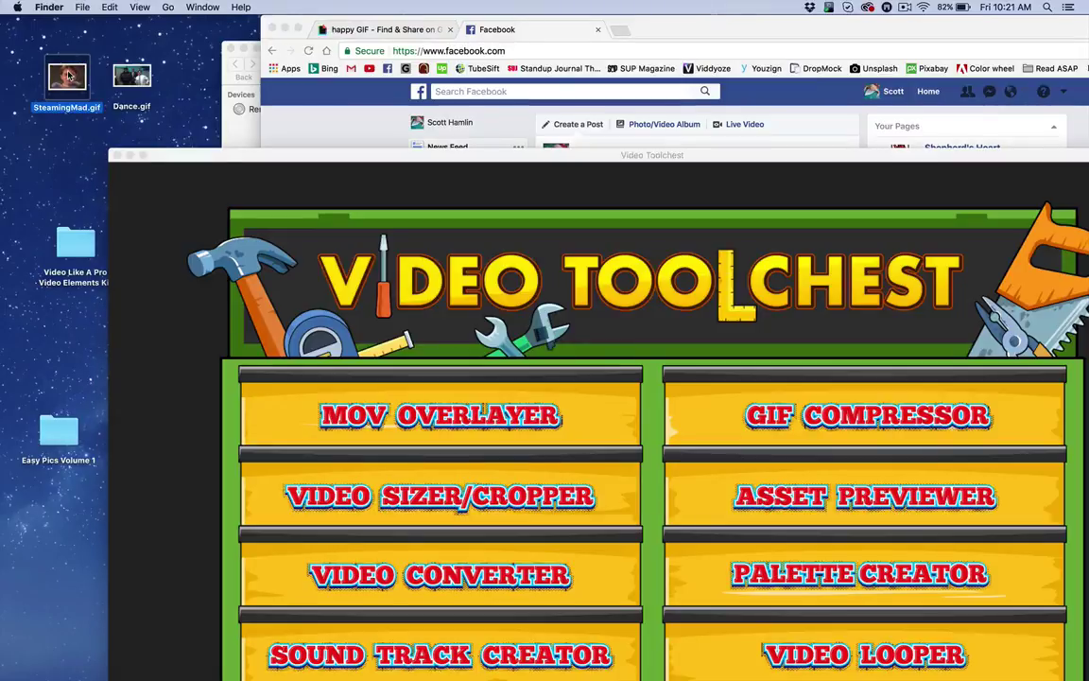
{"action": "right_click", "coordinate": [68, 76]}
{"action": "mouse_move", "coordinate": [104, 89]}
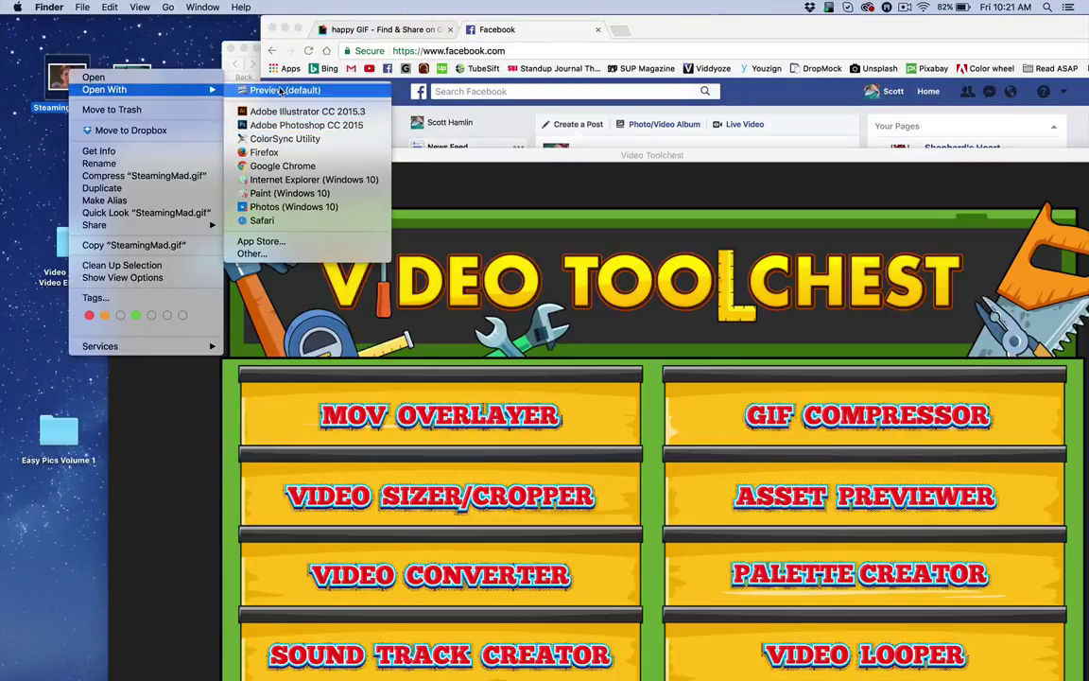
{"action": "left_click", "coordinate": [99, 152]}
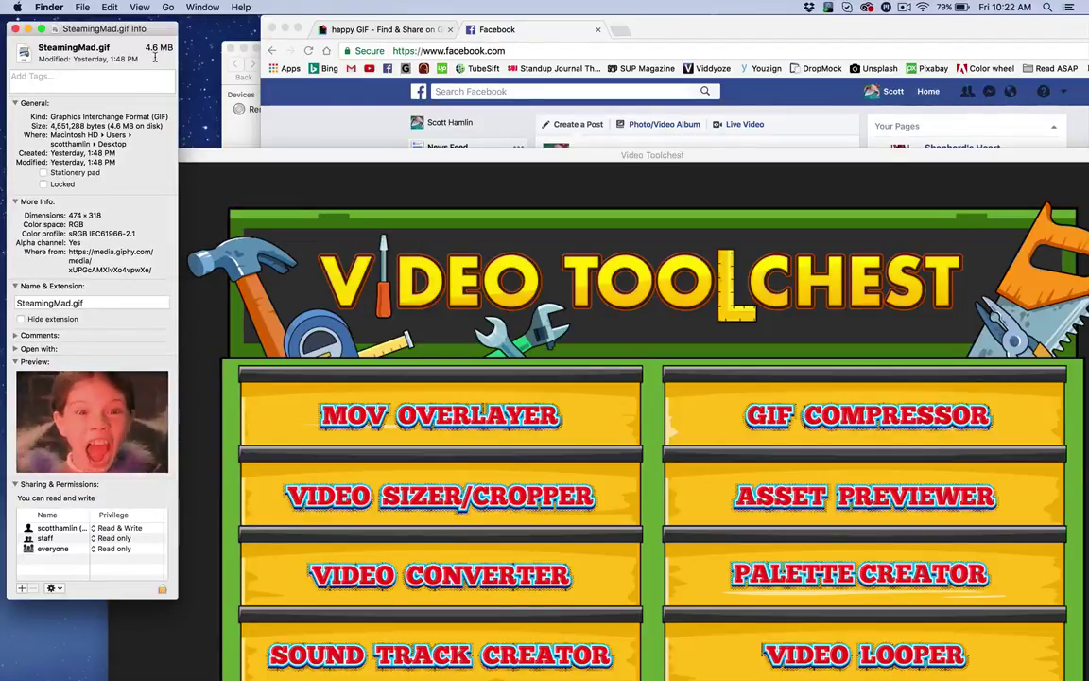
{"action": "left_click", "coordinate": [14, 30]}
Step: Check Dance.gif's 4.7 MB file size, then maximize Video Toolchest
{"action": "left_click", "coordinate": [117, 81]}
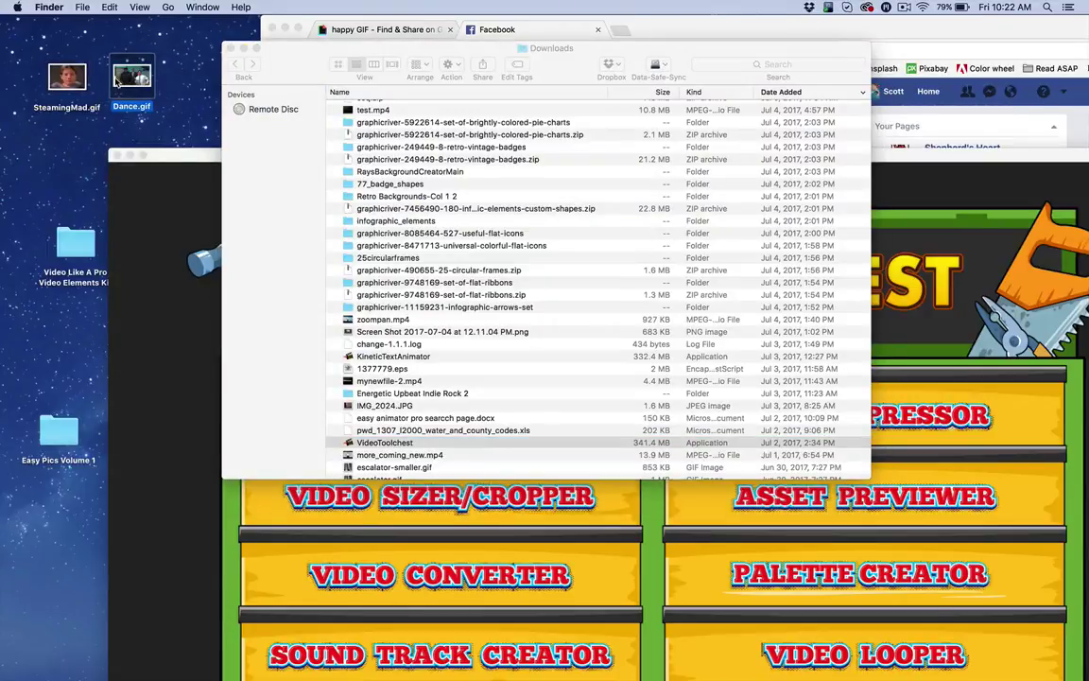
{"action": "right_click", "coordinate": [117, 82]}
{"action": "mouse_move", "coordinate": [152, 97]}
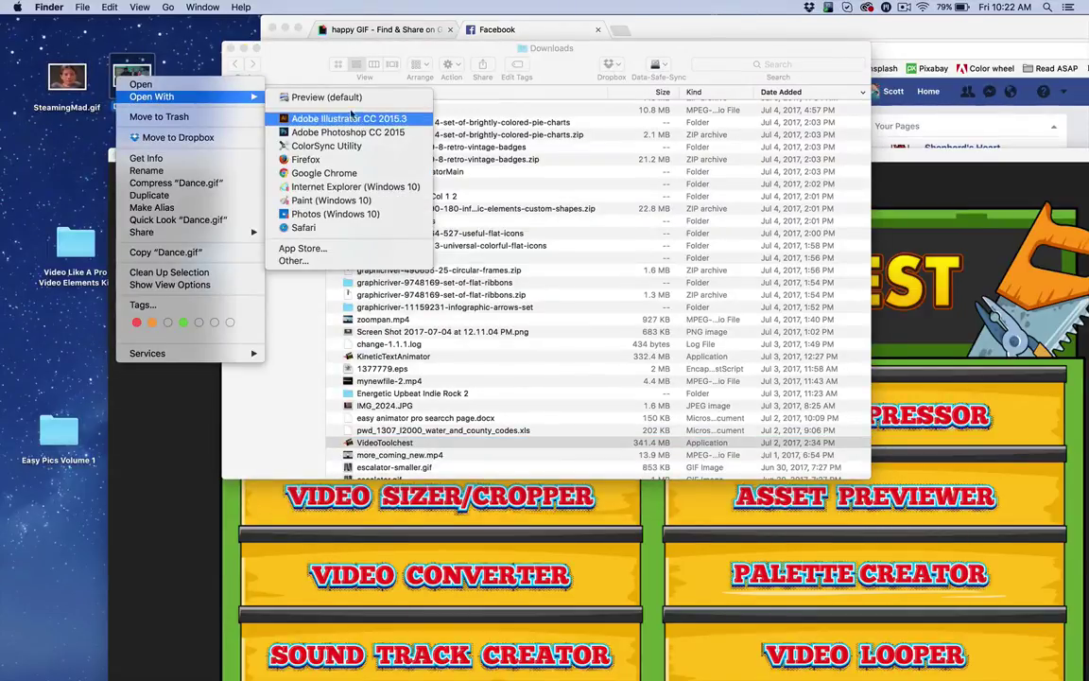
{"action": "left_click", "coordinate": [172, 159]}
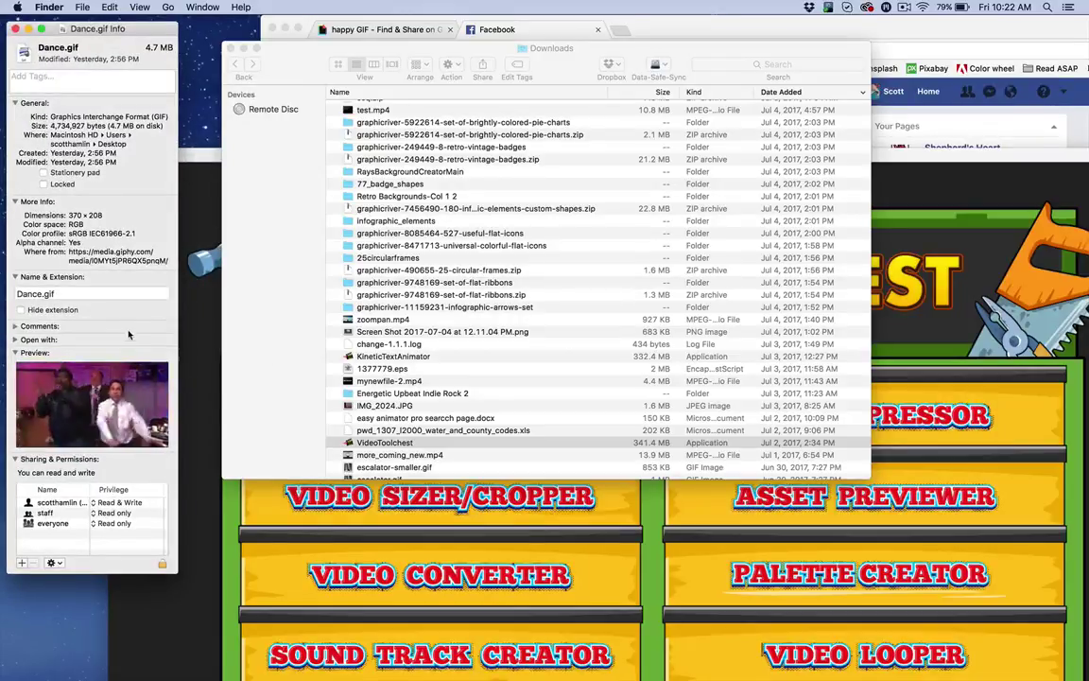
{"action": "left_click", "coordinate": [15, 30]}
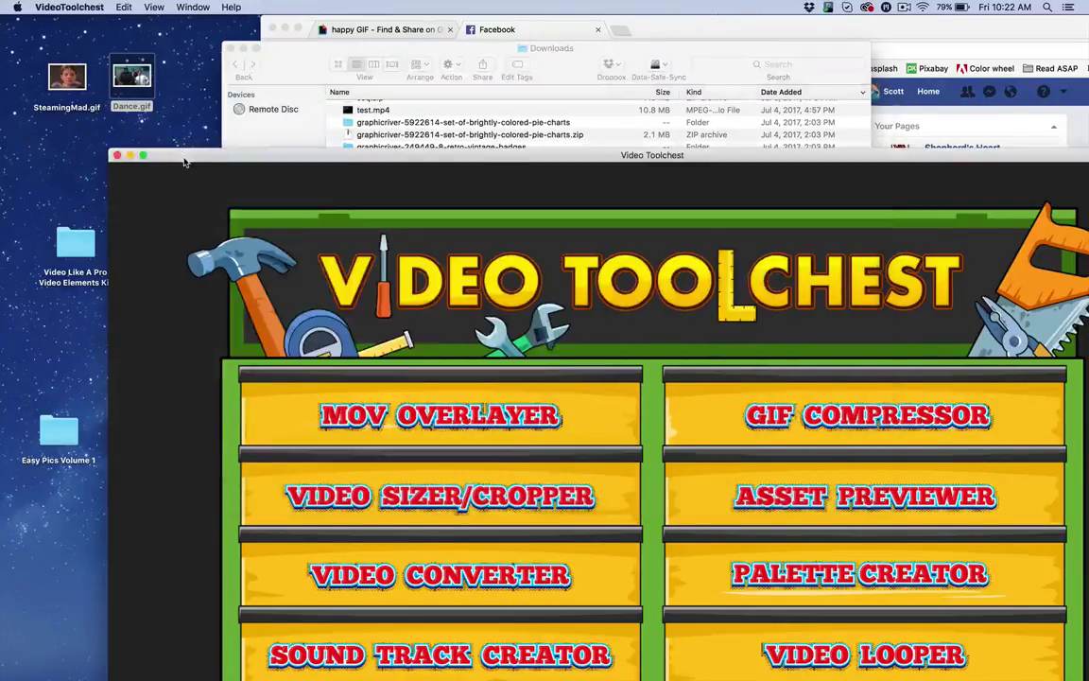
{"action": "double_click", "coordinate": [182, 159]}
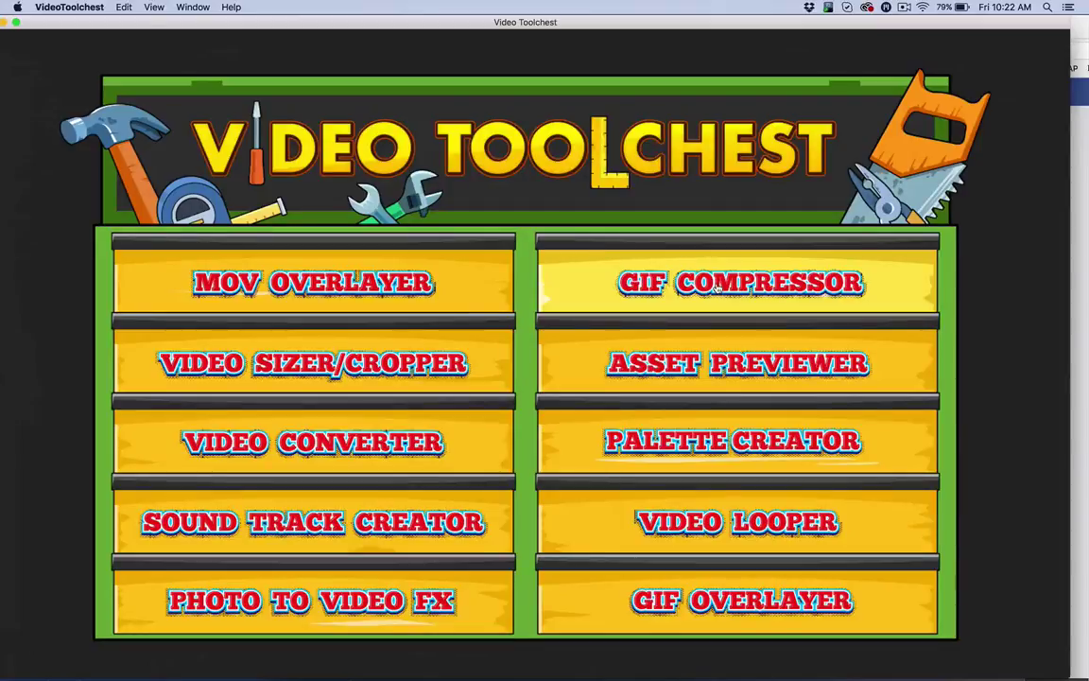
Step: Launch GIF COMPRESSOR from the Video Toolchest main menu
{"action": "left_click", "coordinate": [717, 289]}
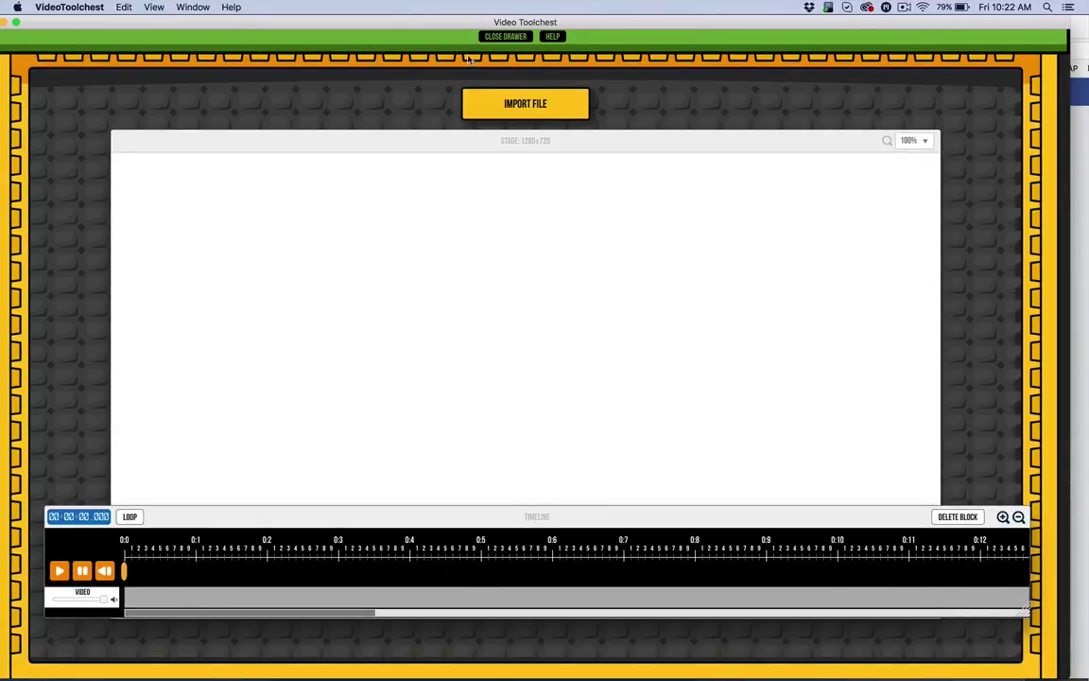
Step: Import SteamingMad.gif from the Desktop onto a 474 x 318 stage
{"action": "left_click", "coordinate": [509, 107]}
{"action": "left_click", "coordinate": [475, 168]}
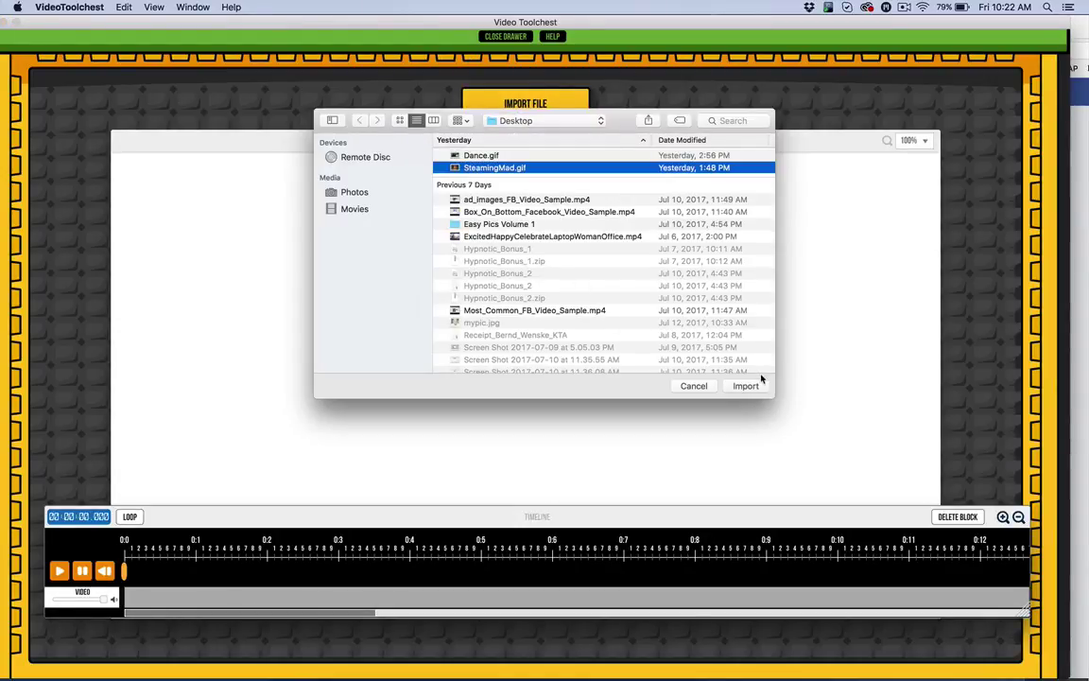
{"action": "left_click", "coordinate": [748, 387]}
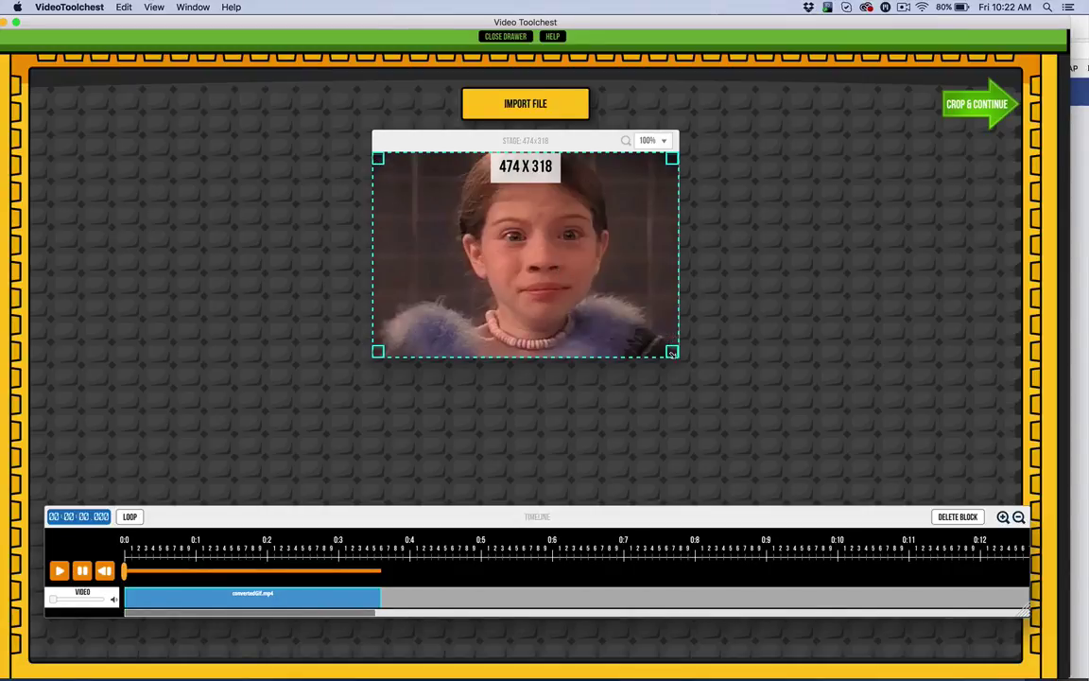
Step: Pull the crop box's left and right edges in to 449 x 311 and apply the crop
{"action": "left_click_drag", "start_coordinate": [671, 350], "coordinate": [665, 351]}
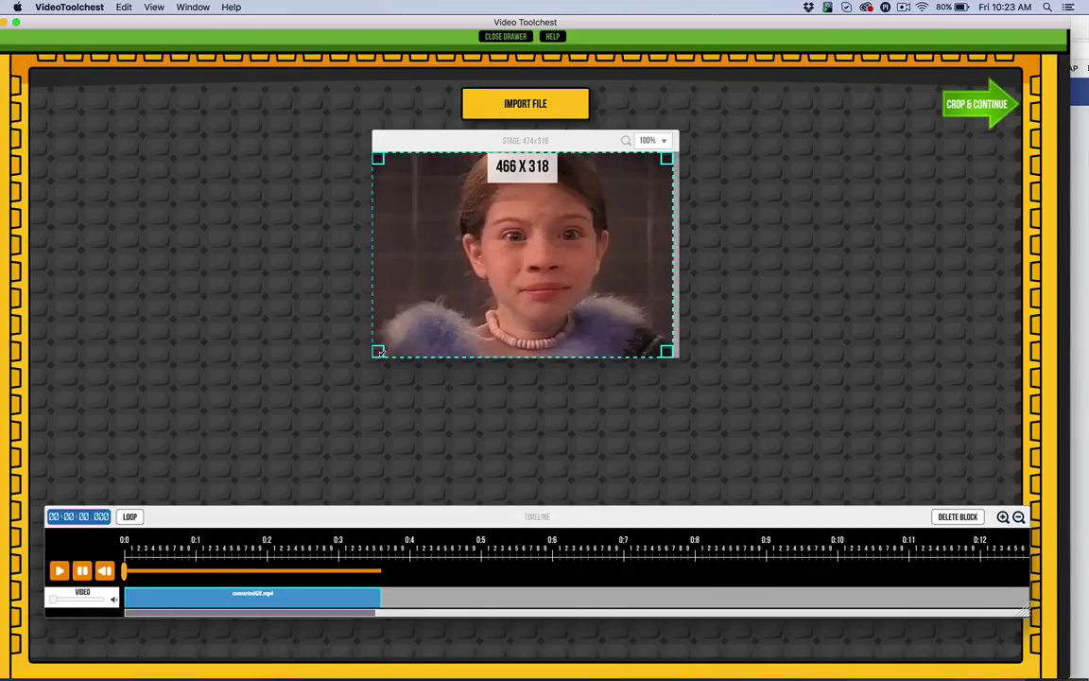
{"action": "left_click_drag", "start_coordinate": [378, 351], "coordinate": [389, 352]}
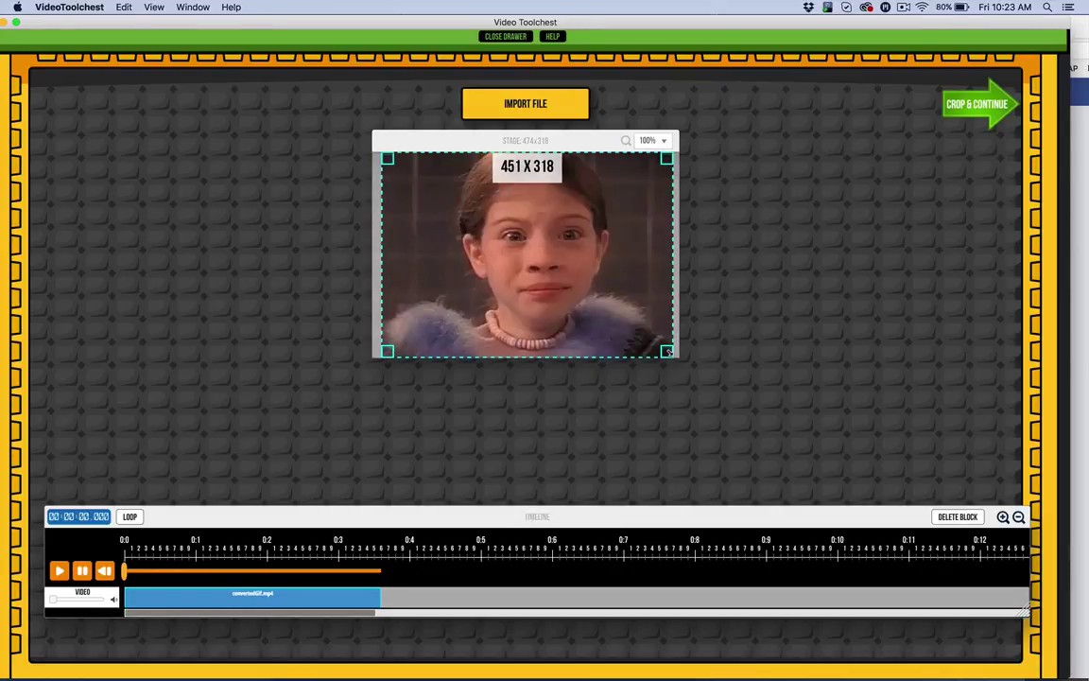
{"action": "left_click_drag", "start_coordinate": [668, 352], "coordinate": [666, 347]}
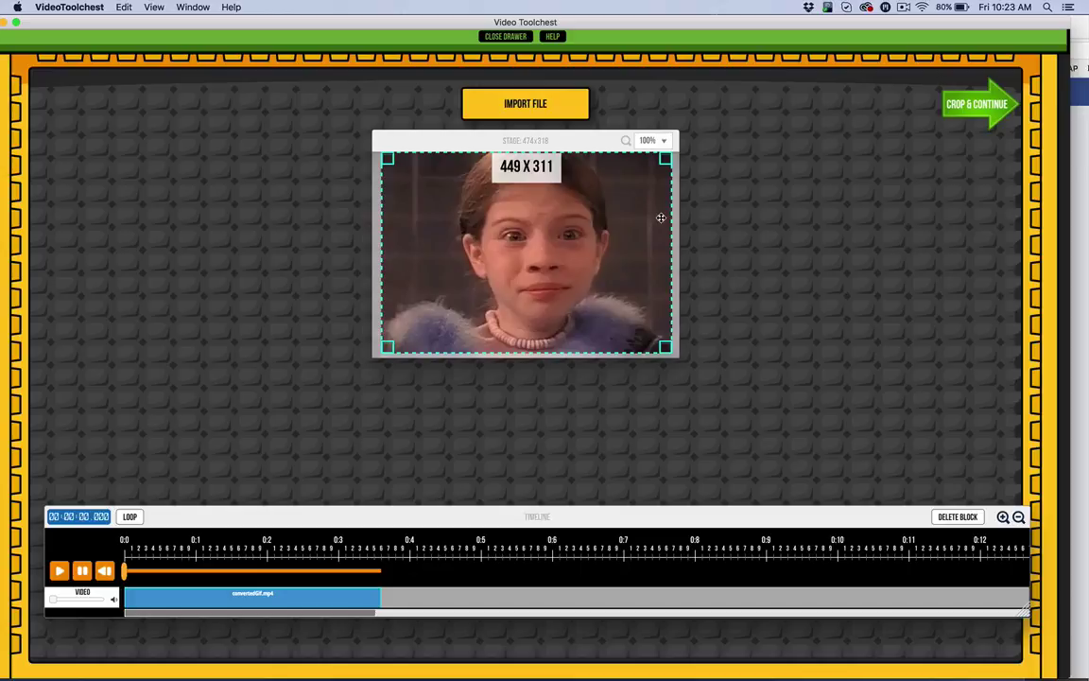
{"action": "left_click", "coordinate": [977, 104]}
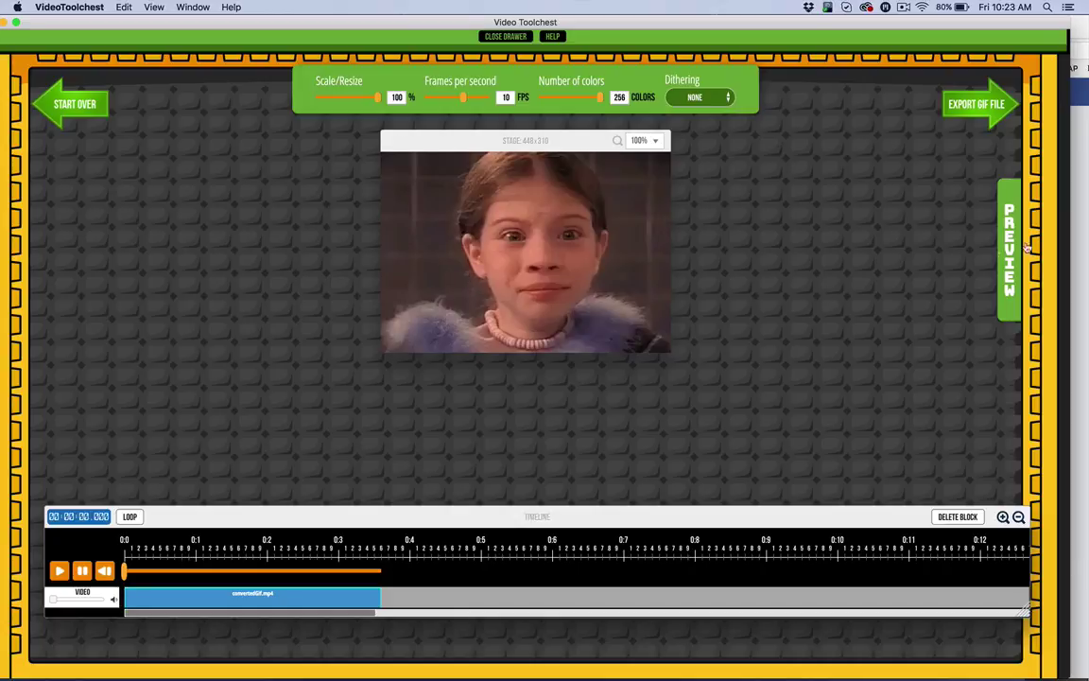
Step: Preview the cropped GIF's stats: 2.1 MB, 3.60 seconds, 36 images, 448 x 310
{"action": "left_click", "coordinate": [1008, 244]}
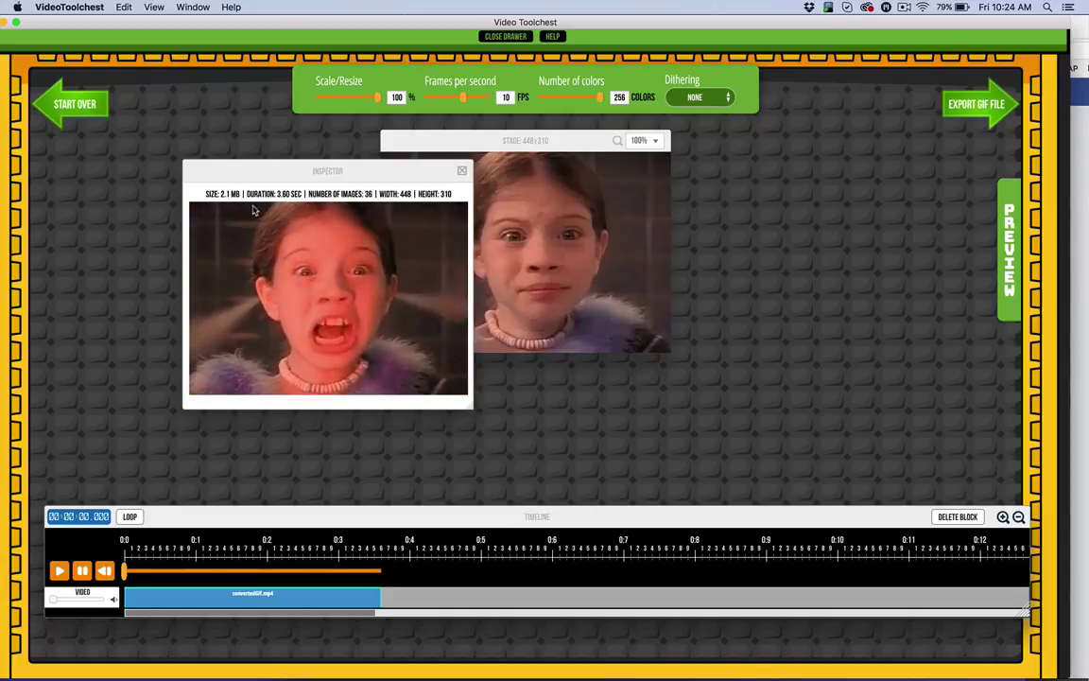
Step: Close the stats window and set the Scale/Resize slider to 75%
{"action": "left_click", "coordinate": [462, 173]}
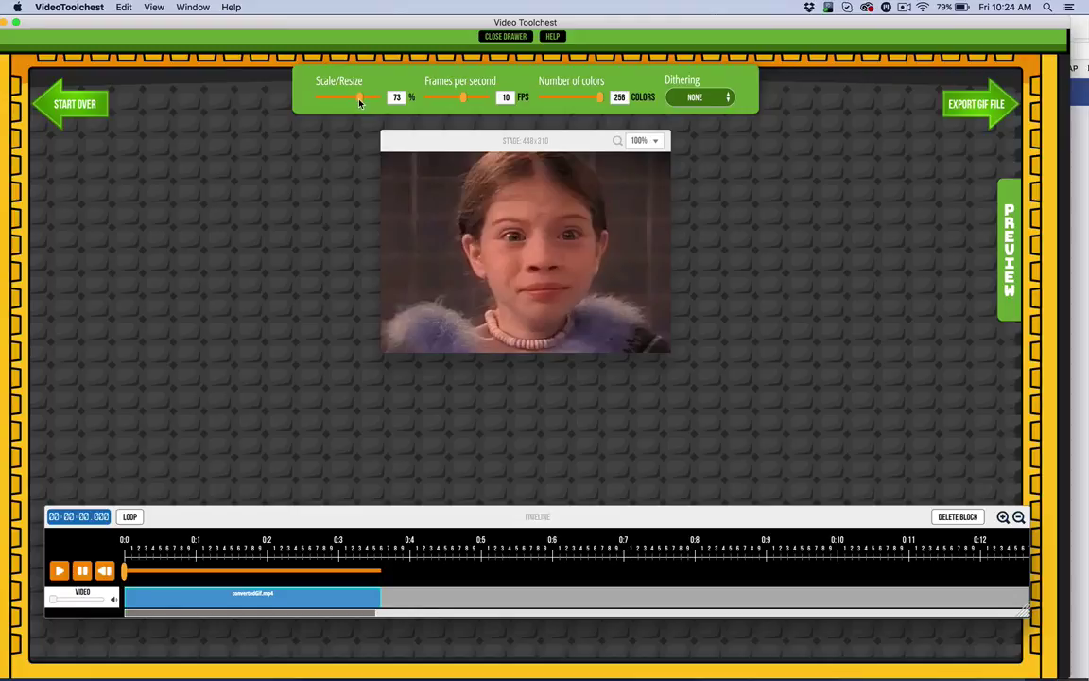
{"action": "left_click_drag", "start_coordinate": [359, 103], "coordinate": [362, 103]}
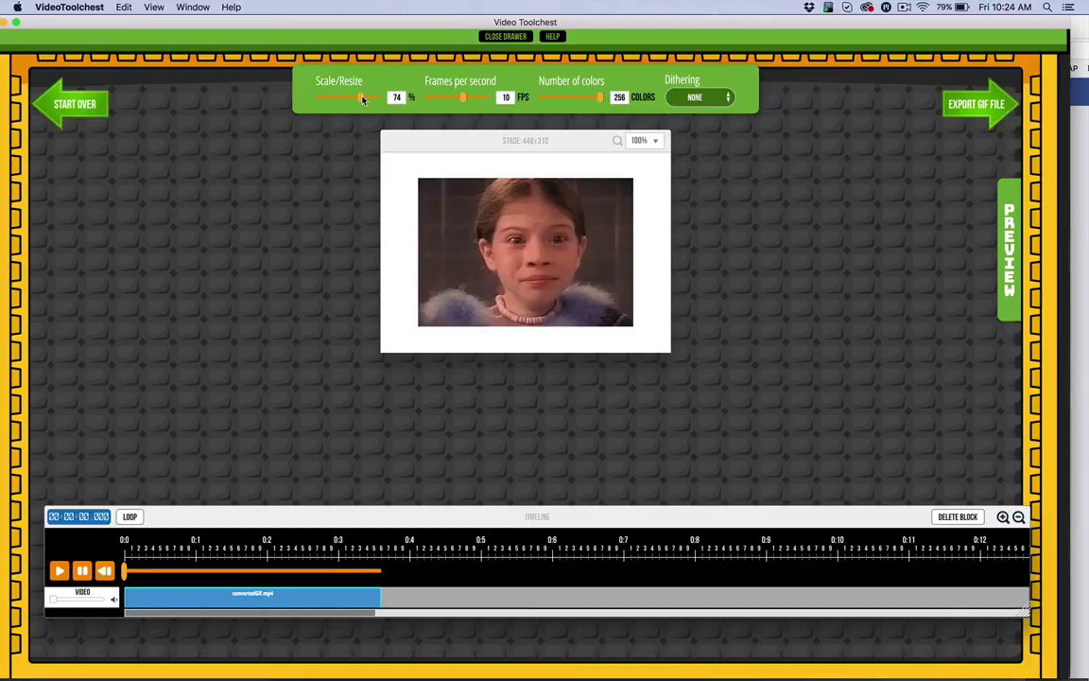
{"action": "left_click_drag", "start_coordinate": [363, 101], "coordinate": [356, 95]}
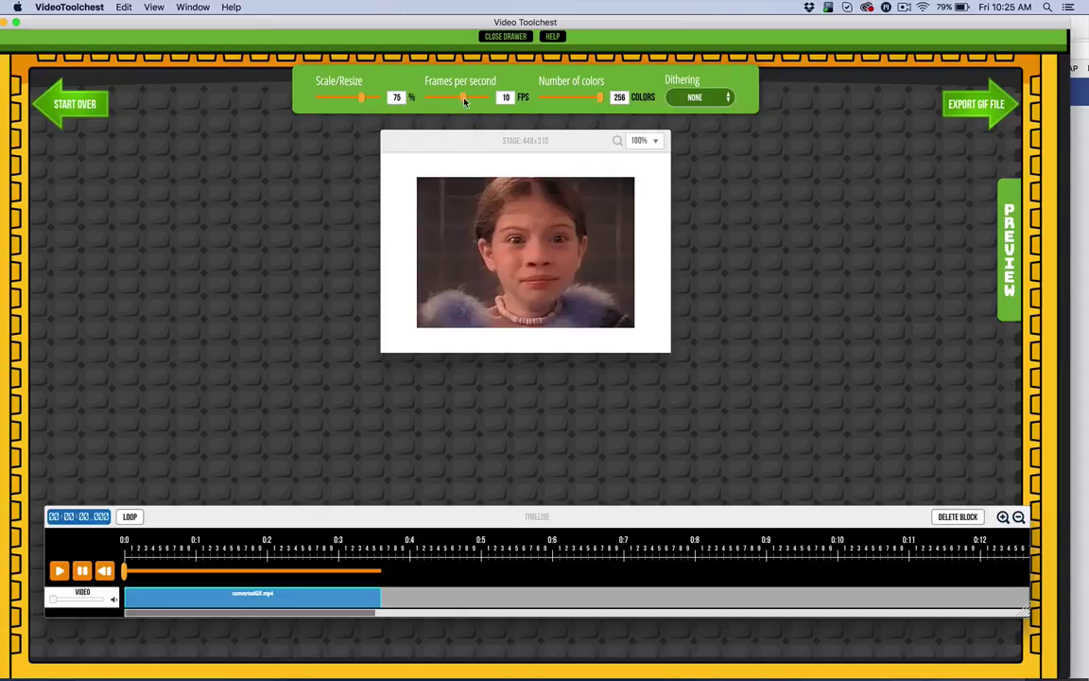
Step: Set 8 frames per second and 202 colors, then preview the 1 MB result
{"action": "left_click_drag", "start_coordinate": [464, 102], "coordinate": [461, 103]}
{"action": "left_click", "coordinate": [585, 102]}
{"action": "left_click", "coordinate": [1018, 238]}
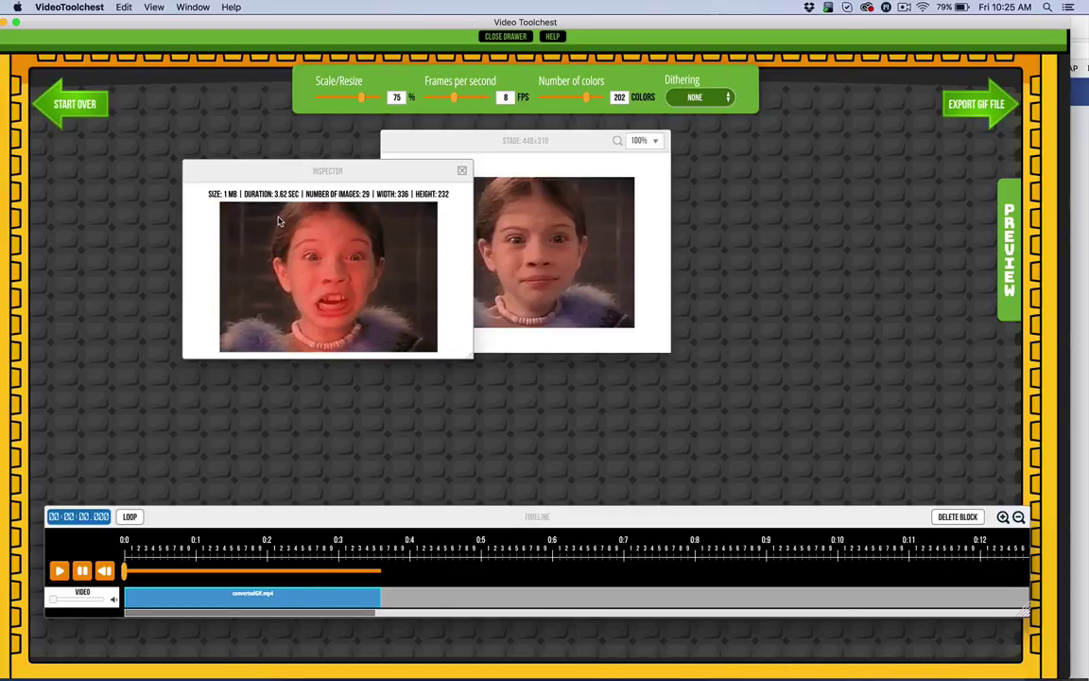
Step: Trim the start of the clip on the timeline and preview the result
{"action": "left_click", "coordinate": [461, 170]}
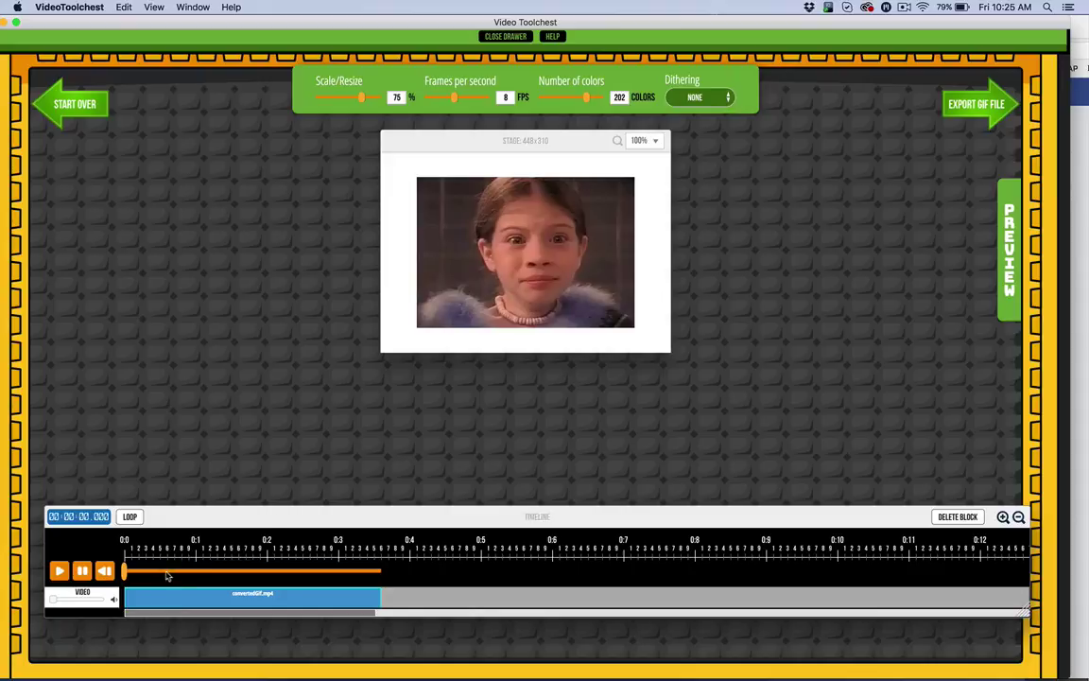
{"action": "mouse_move", "coordinate": [128, 571]}
{"action": "left_mouse_down"}
{"action": "mouse_move", "coordinate": [163, 574]}
{"action": "mouse_move", "coordinate": [140, 575]}
{"action": "left_mouse_up"}
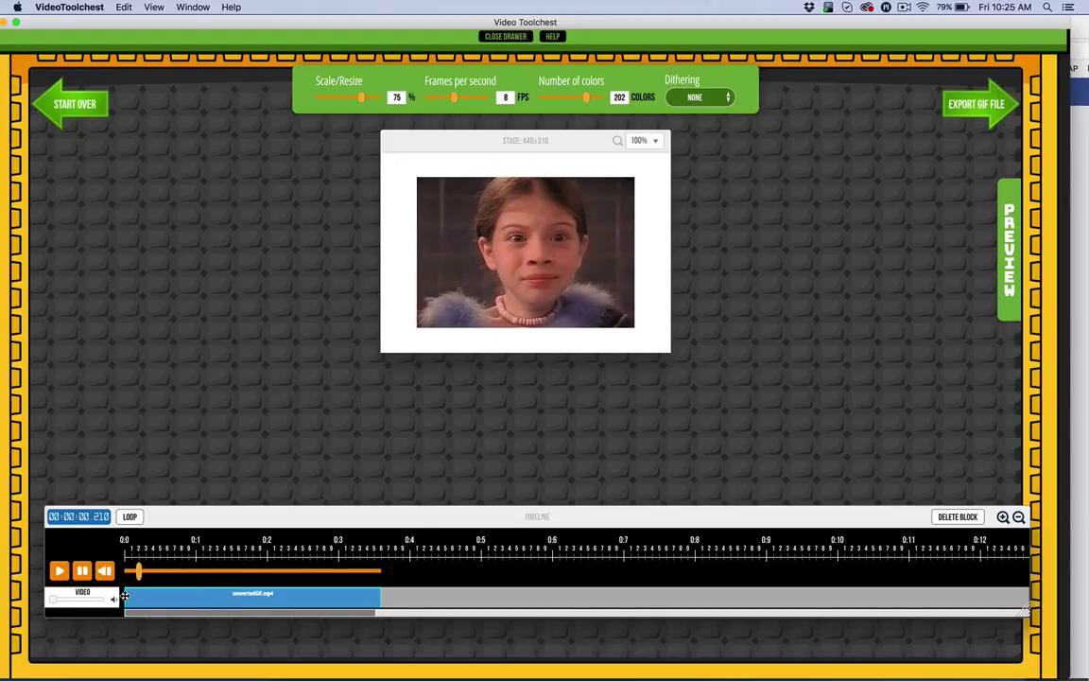
{"action": "left_click_drag", "start_coordinate": [127, 597], "coordinate": [176, 598]}
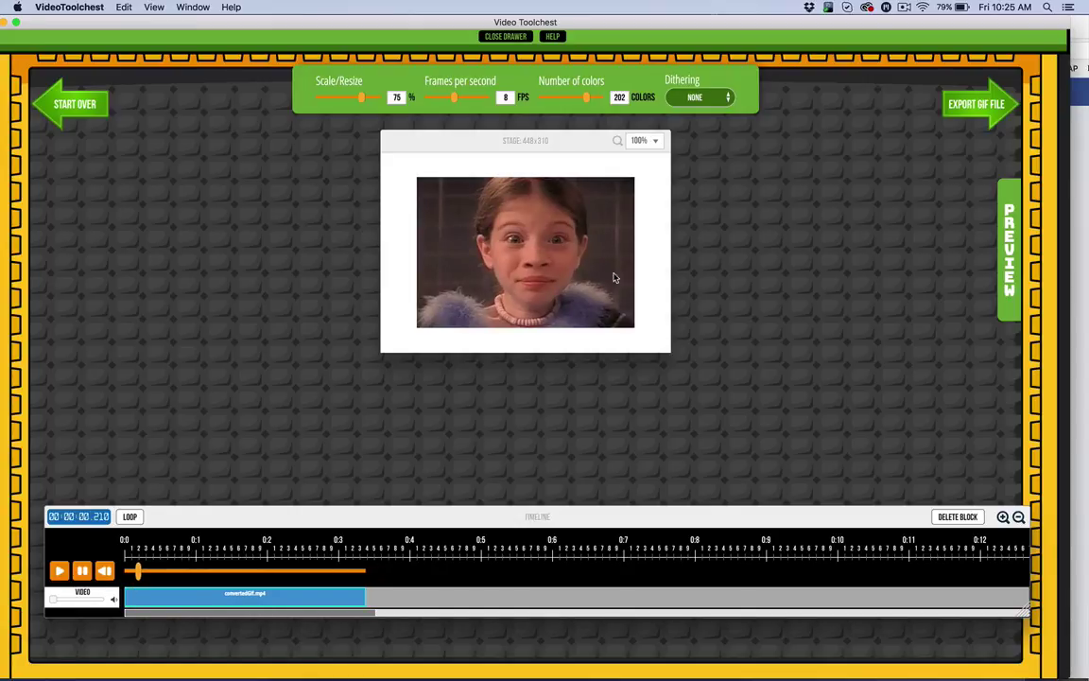
{"action": "key", "text": "super+p"}
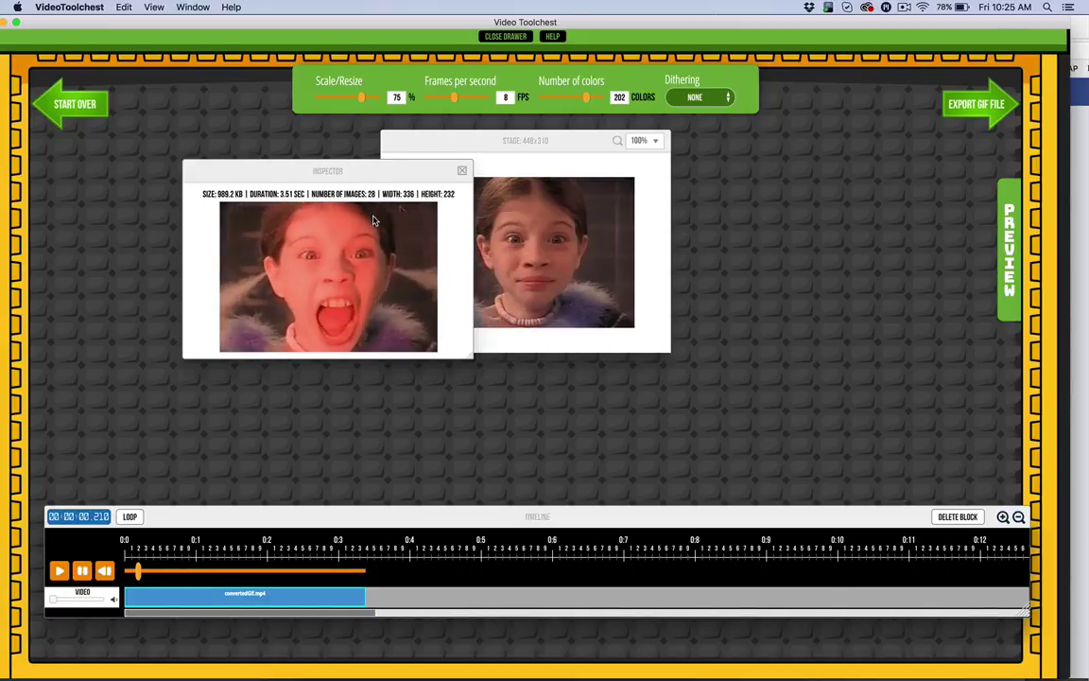
{"action": "left_click", "coordinate": [461, 170]}
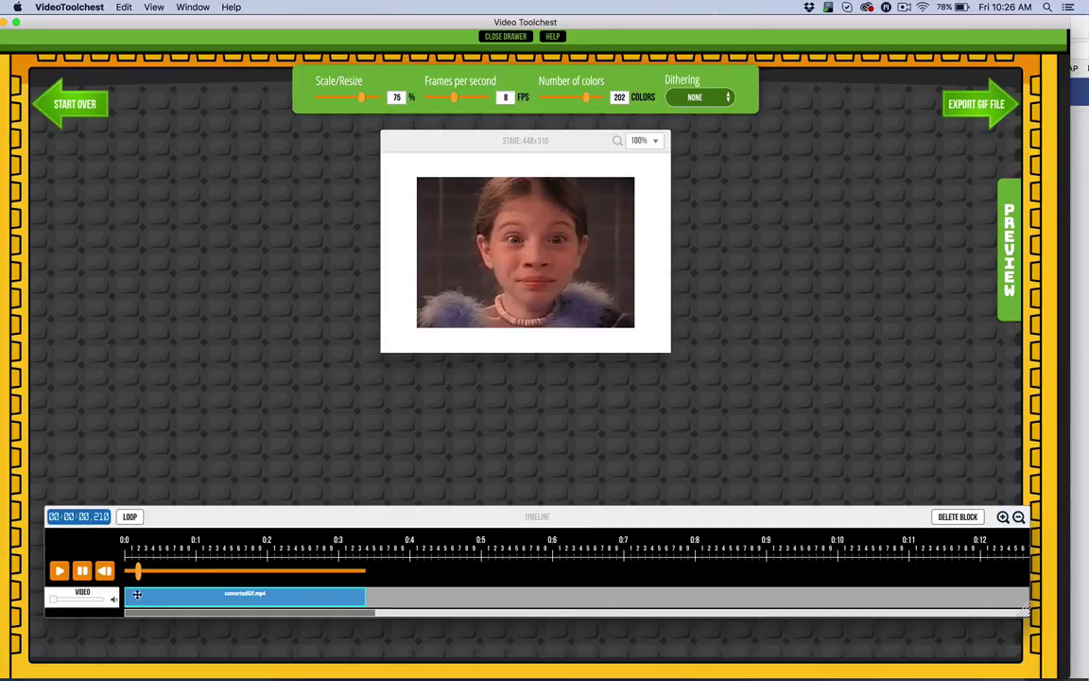
Step: Replay the trimmed clip and confirm its 989.2 KB, 28-image preview size
{"action": "left_click", "coordinate": [102, 572]}
{"action": "left_click", "coordinate": [58, 571]}
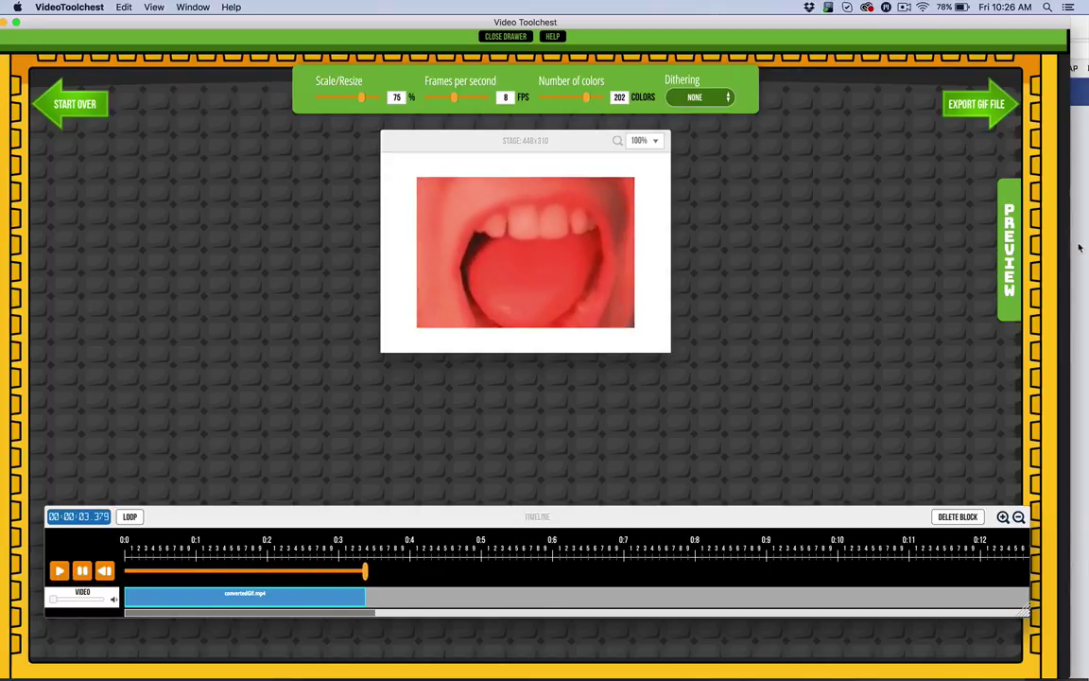
{"action": "left_click", "coordinate": [1010, 244]}
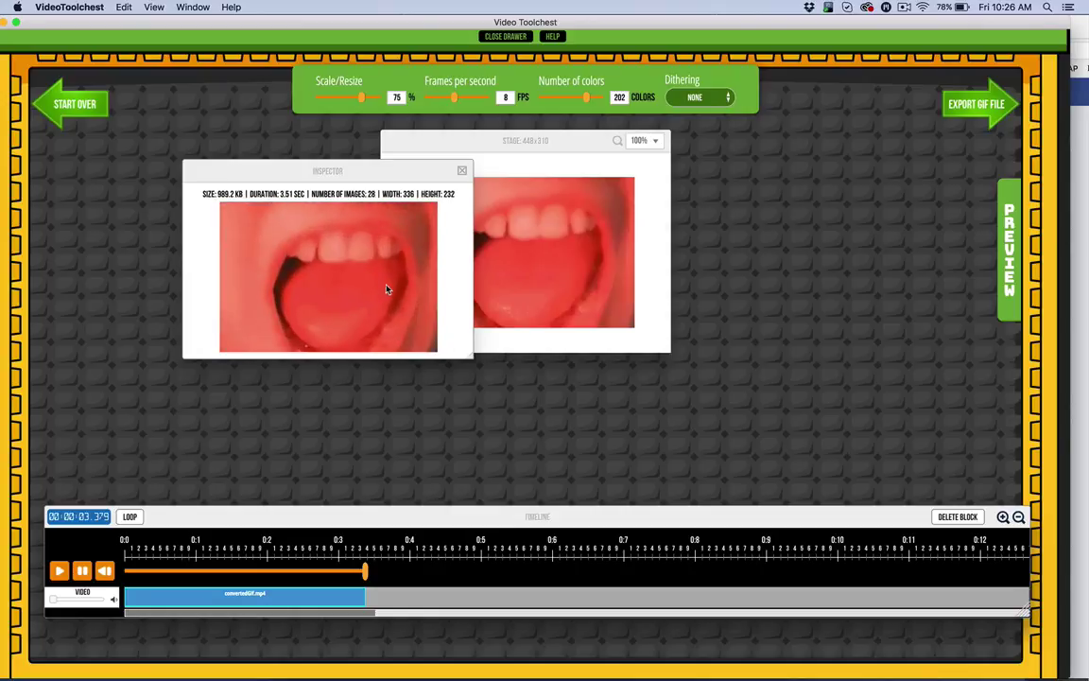
{"action": "left_click", "coordinate": [462, 172]}
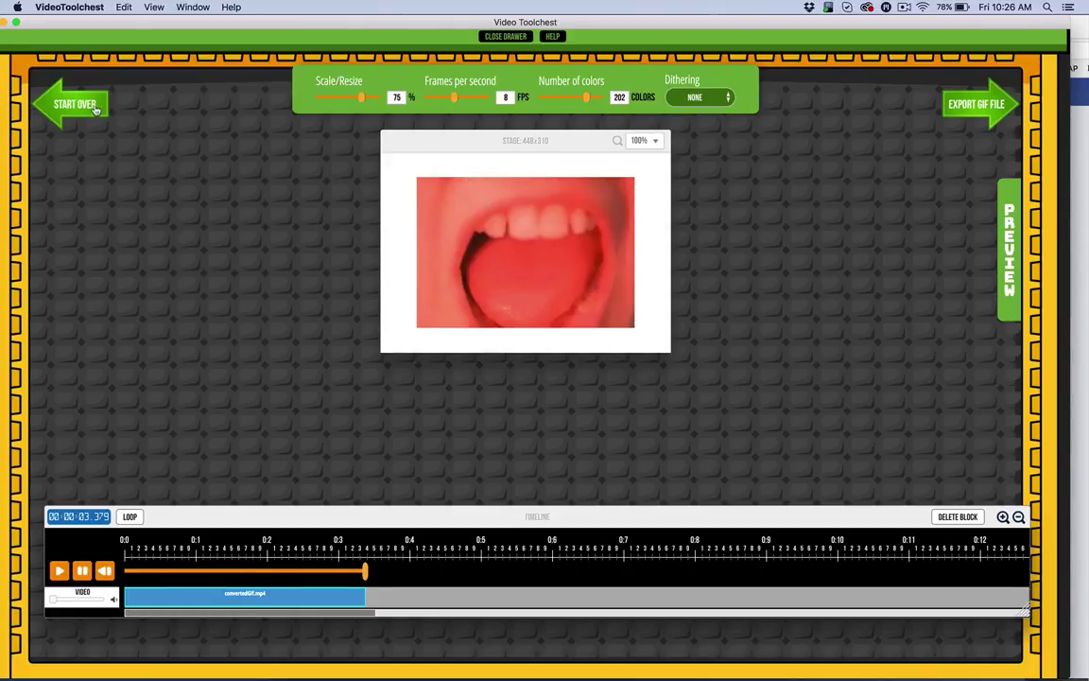
Step: Start over with a fresh project, discarding the previous GIF
{"action": "left_click", "coordinate": [76, 103]}
{"action": "left_click", "coordinate": [495, 39]}
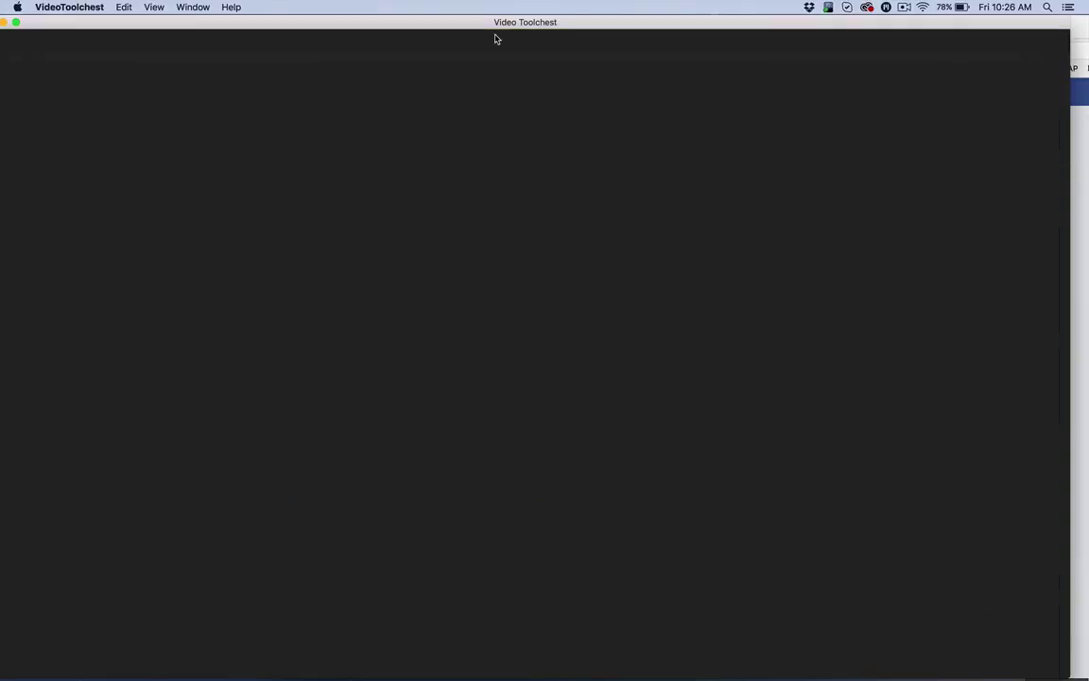
{"action": "left_click", "coordinate": [626, 322]}
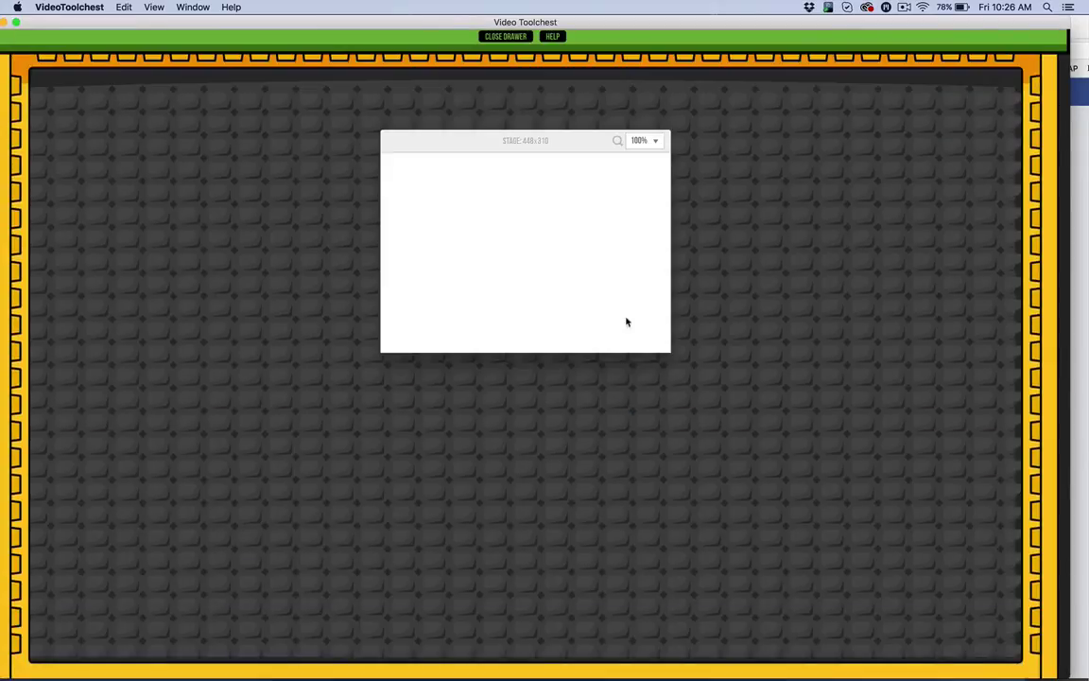
{"action": "left_click", "coordinate": [504, 36]}
{"action": "left_click", "coordinate": [717, 358]}
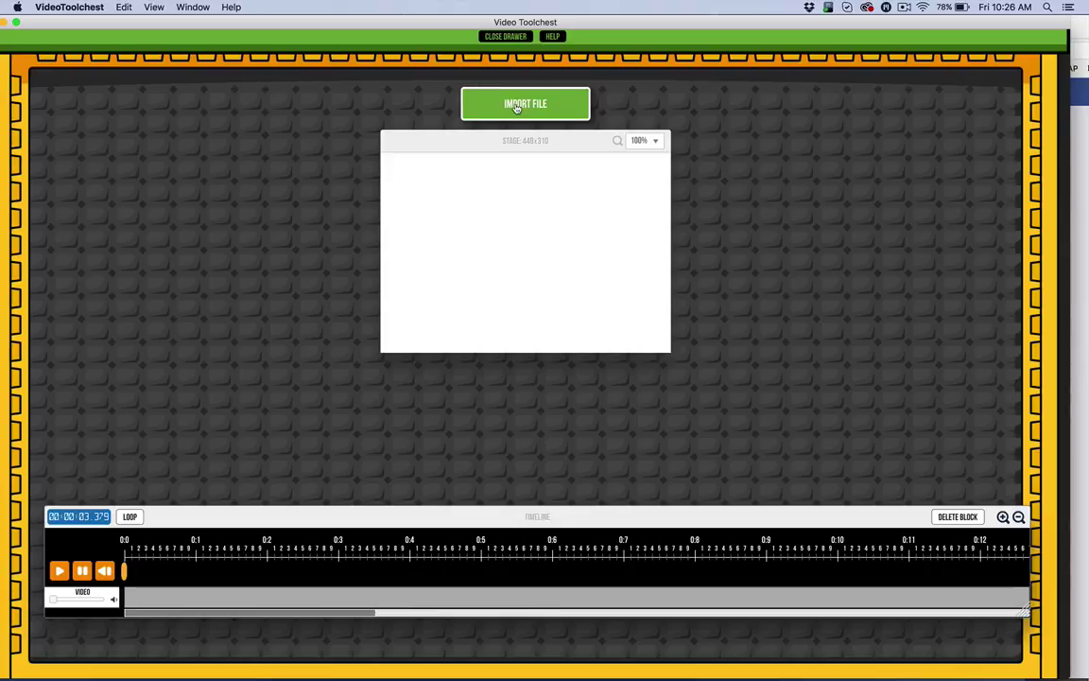
Step: Import Dance.gif and keep its full frame uncropped
{"action": "left_click", "coordinate": [463, 98]}
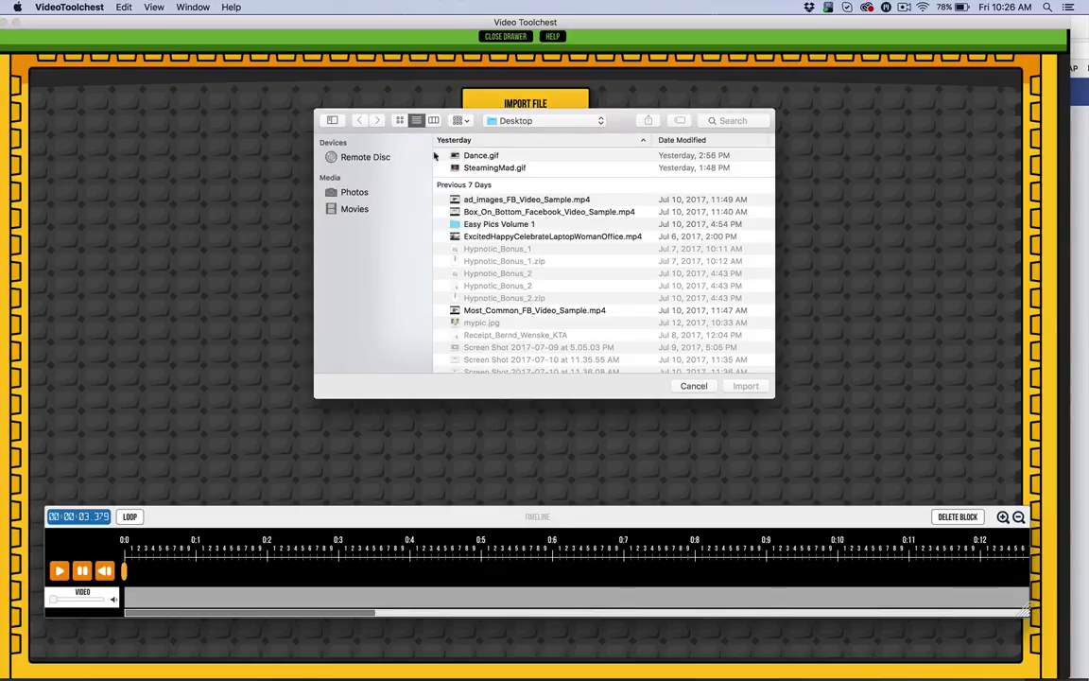
{"action": "left_click", "coordinate": [479, 157]}
{"action": "left_click", "coordinate": [746, 386]}
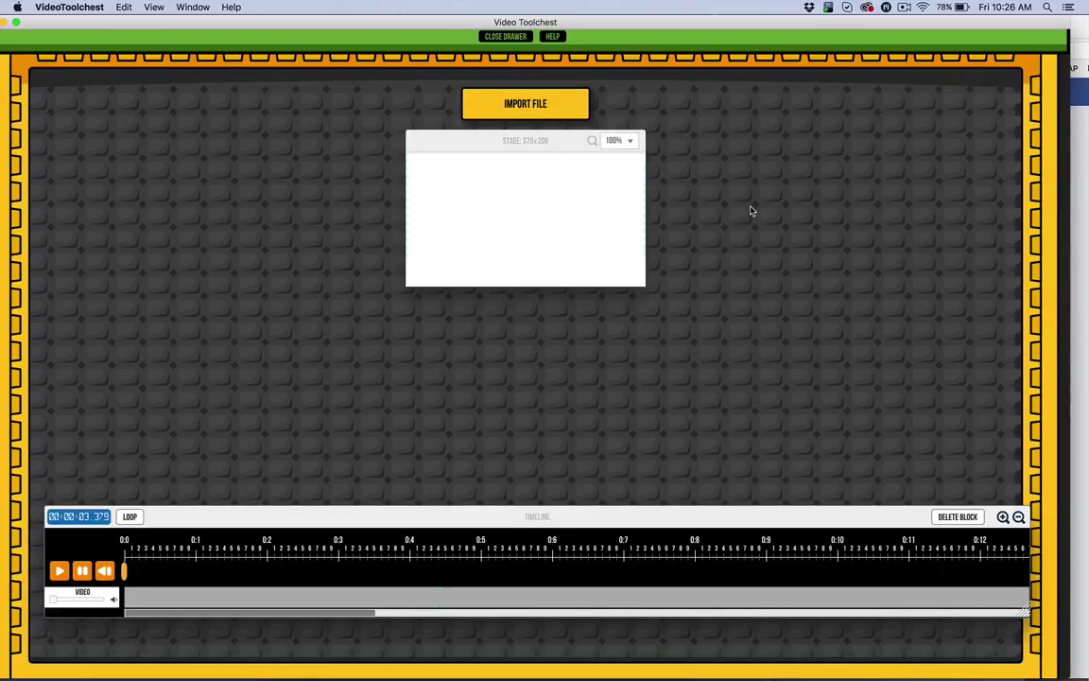
{"action": "left_click", "coordinate": [989, 112]}
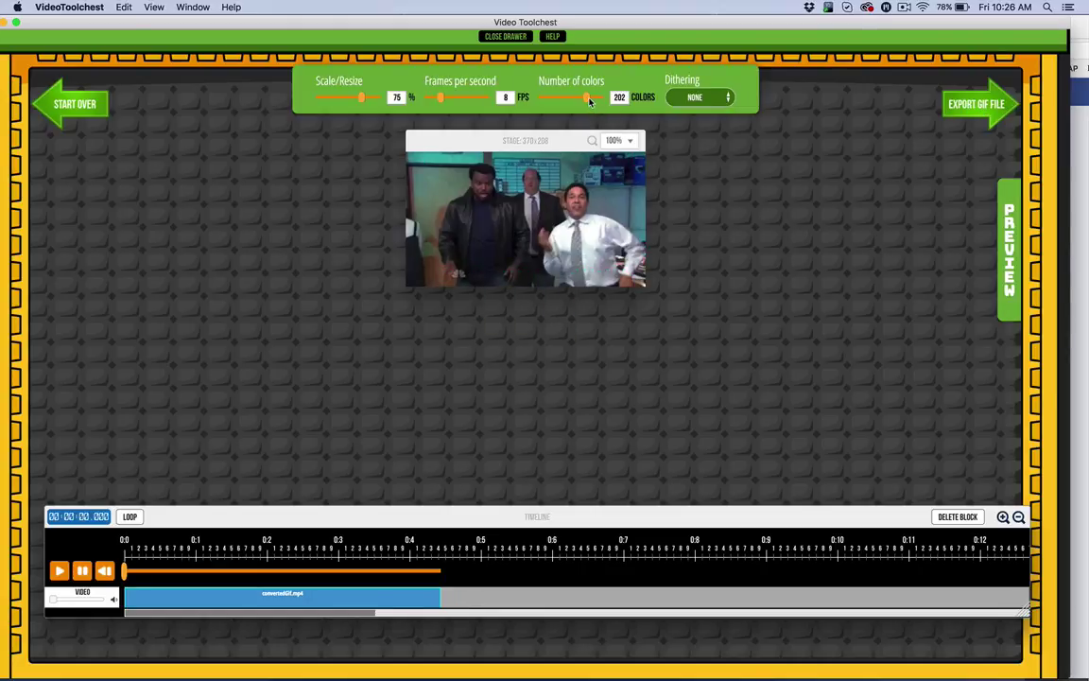
Step: Set the Dance GIF to 195 colours, playing the clip to check it
{"action": "left_click_drag", "start_coordinate": [586, 102], "coordinate": [601, 98]}
{"action": "left_click", "coordinate": [58, 570]}
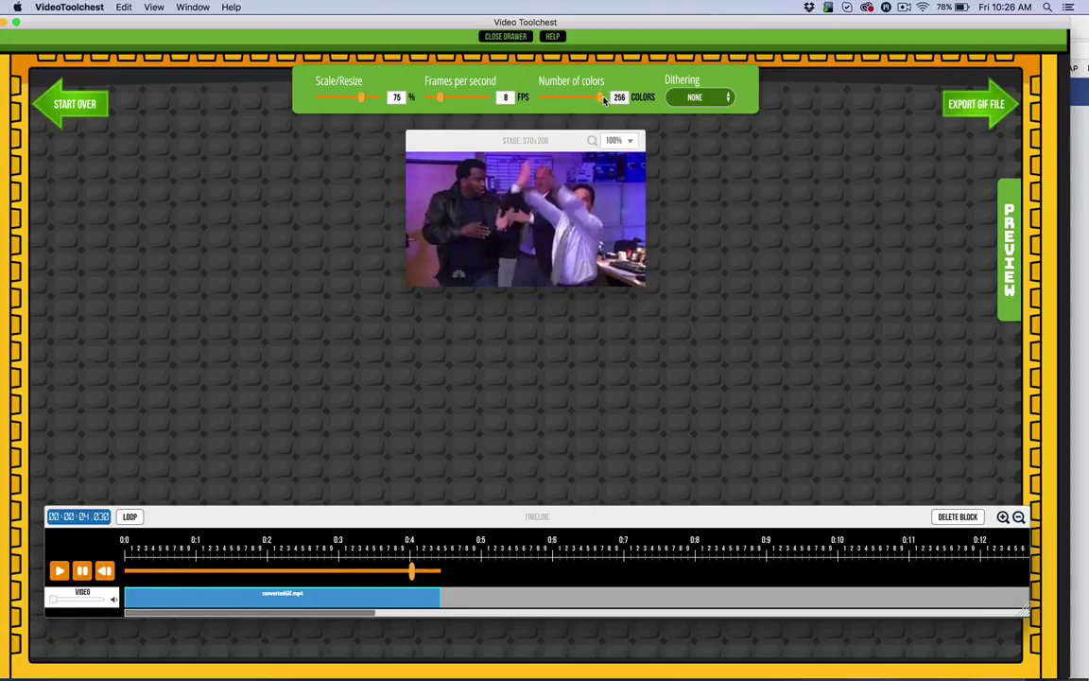
{"action": "left_click_drag", "start_coordinate": [603, 100], "coordinate": [597, 99]}
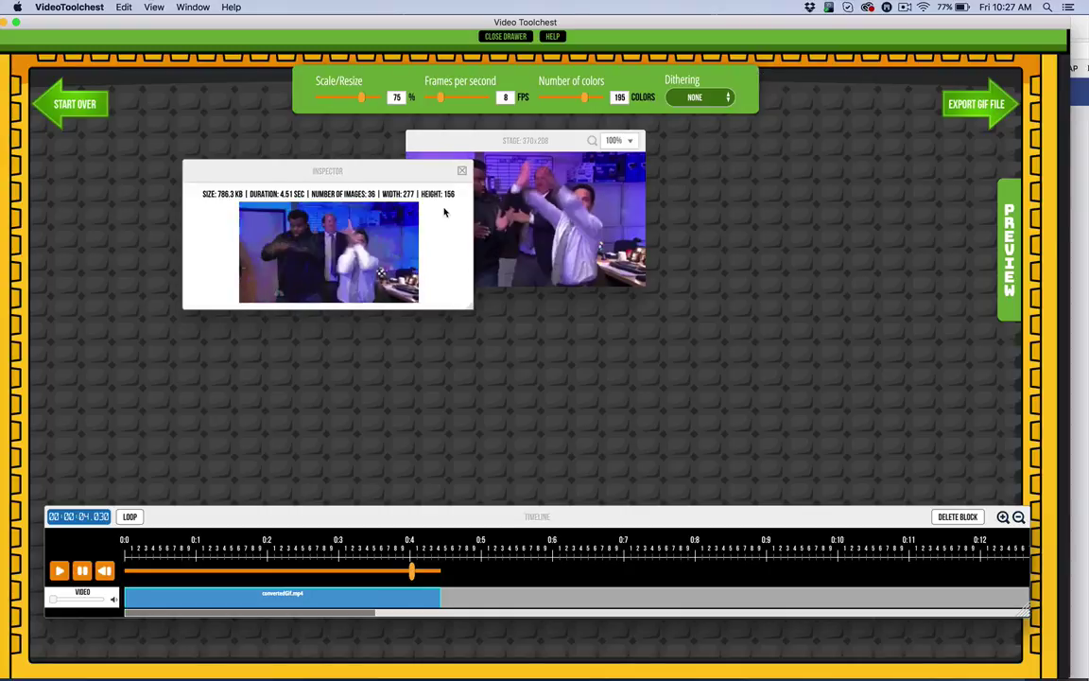
Step: Switch dithering to Floyd Steinburg and preview the Dance GIF at 966.7 KB
{"action": "left_click", "coordinate": [459, 173]}
{"action": "left_click", "coordinate": [697, 98]}
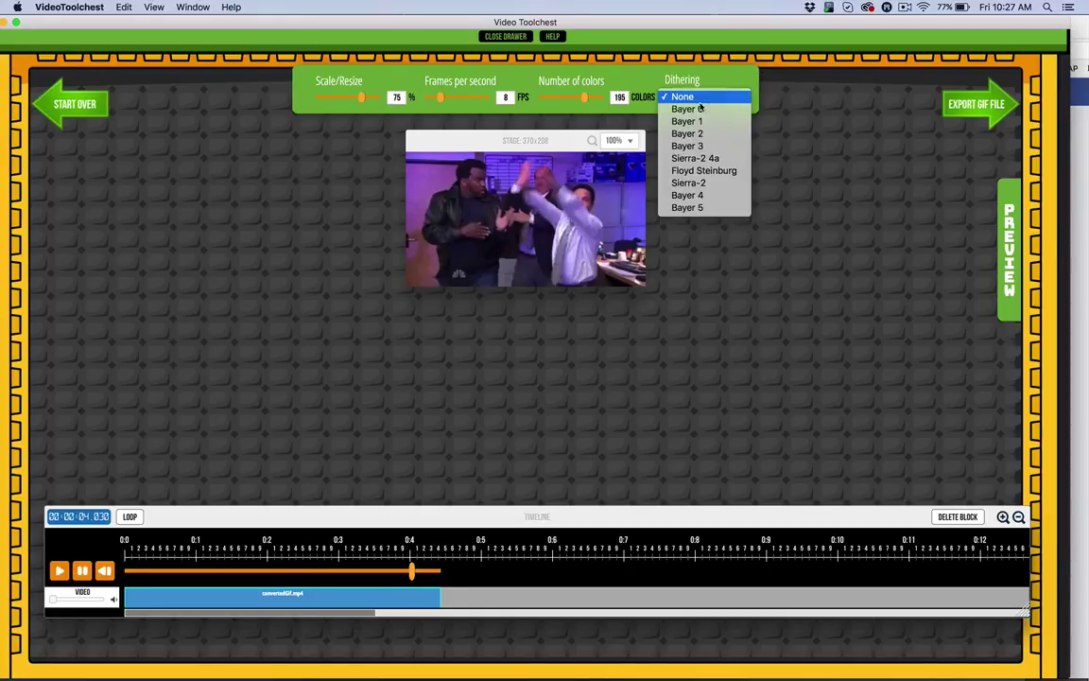
{"action": "left_click", "coordinate": [699, 173]}
{"action": "left_click", "coordinate": [1018, 259]}
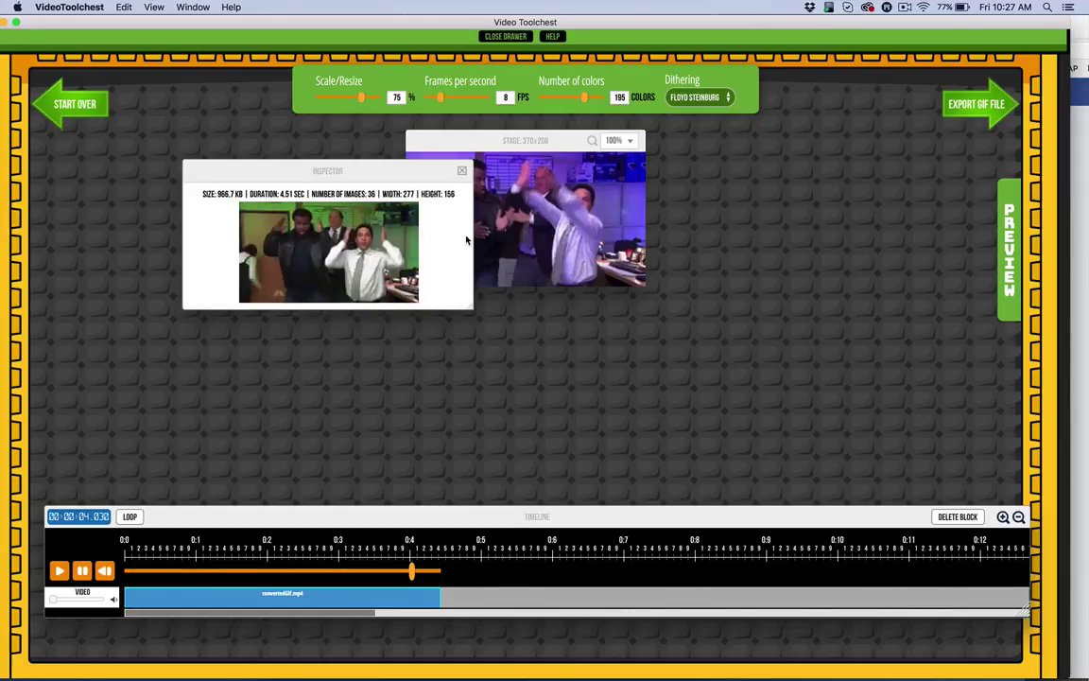
Step: Dismiss the Inspector preview and close the GIF Compressor drawer
{"action": "left_click", "coordinate": [462, 170]}
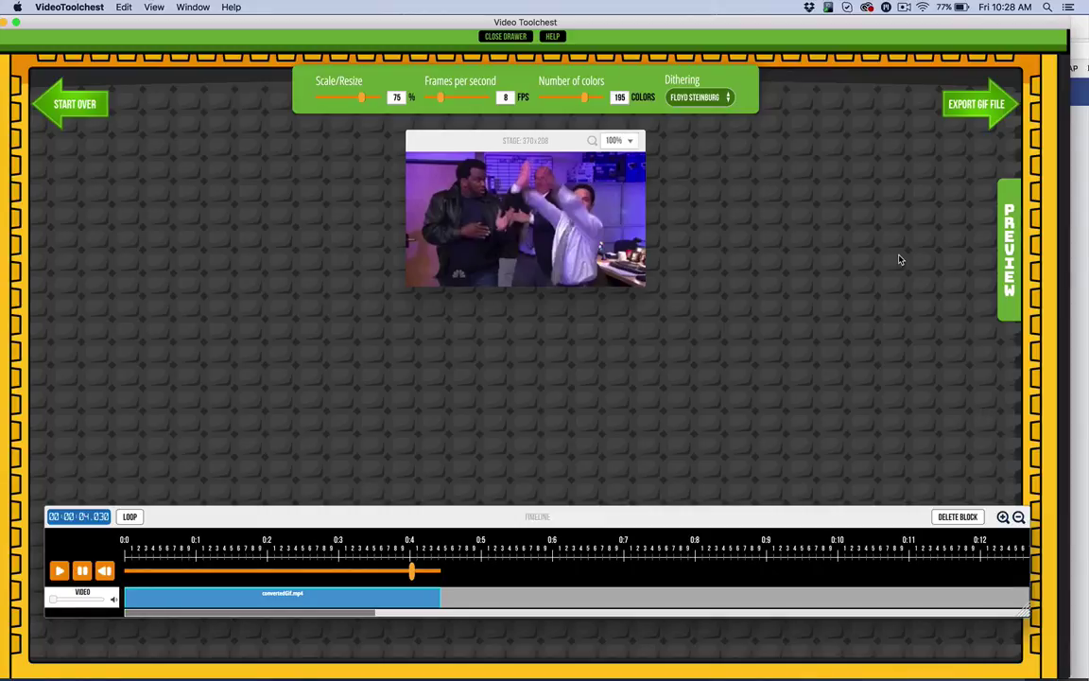
{"action": "left_click", "coordinate": [507, 38]}
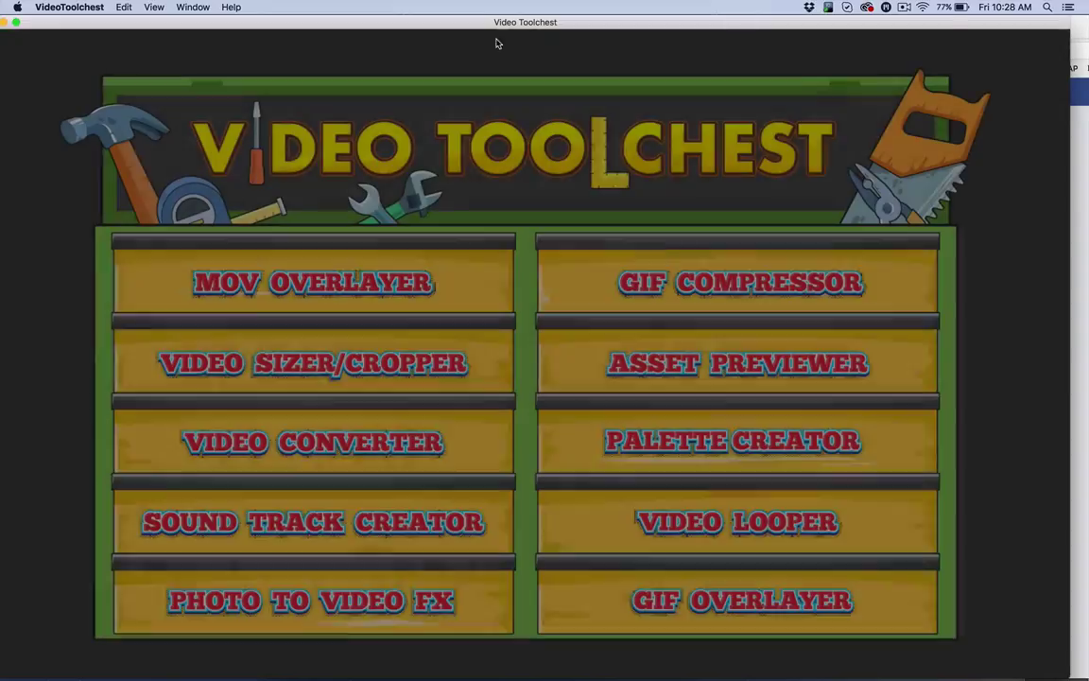